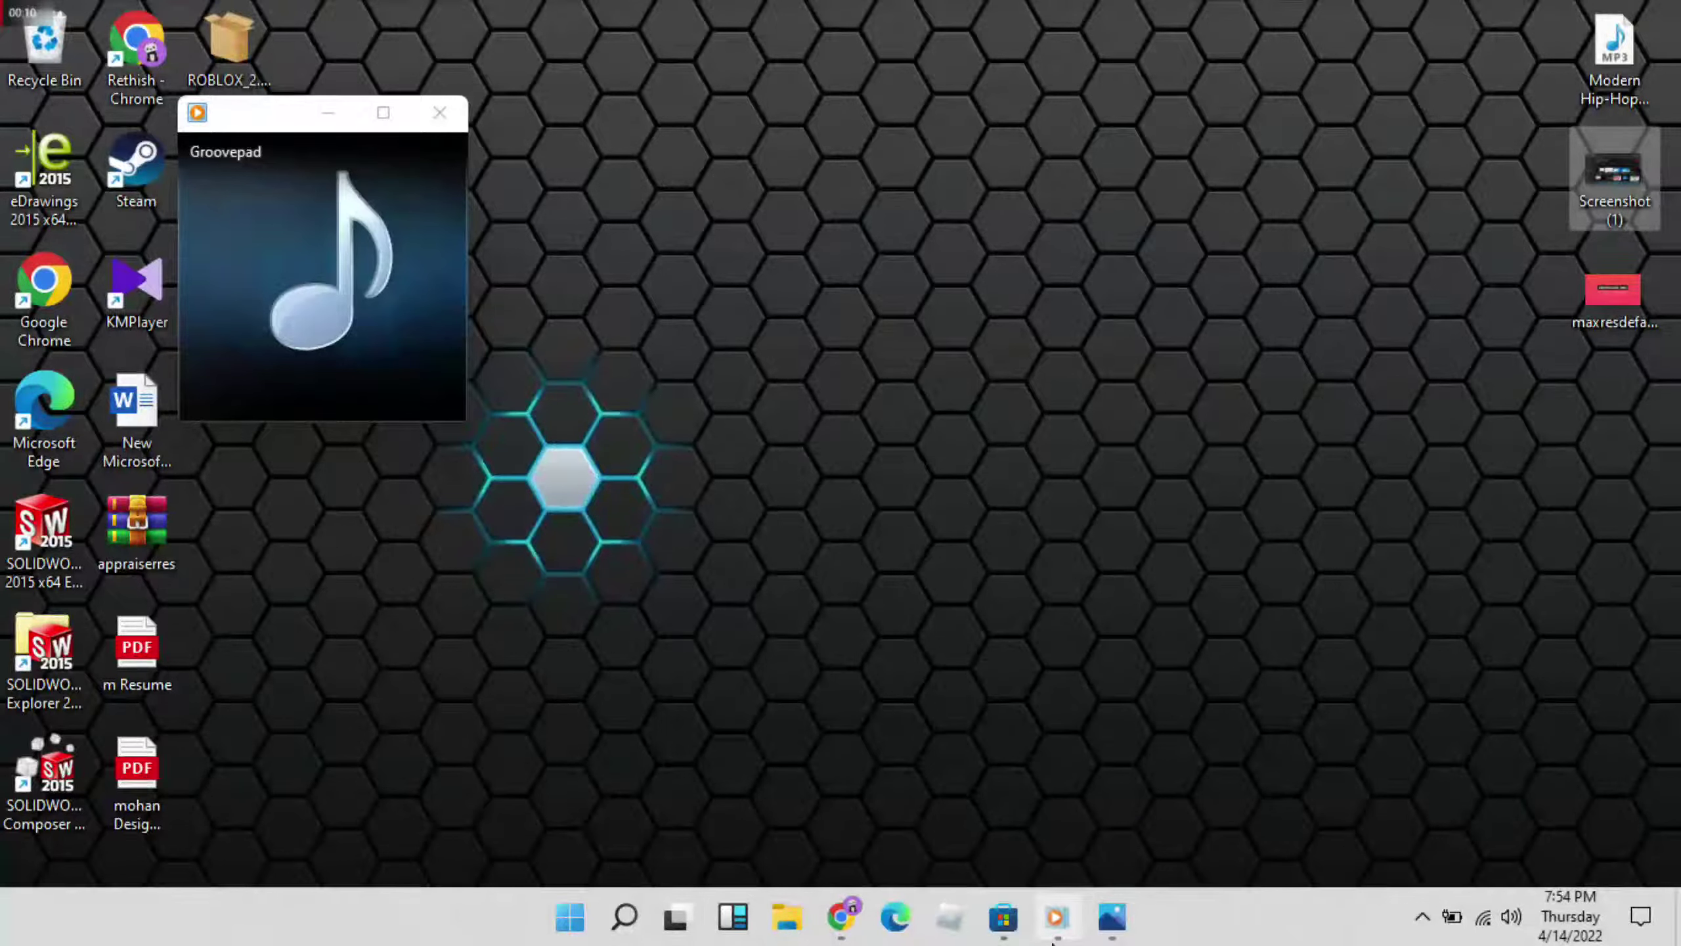
Open the Microsoft Store to check whether its page loads, and close it again.
click(1054, 941)
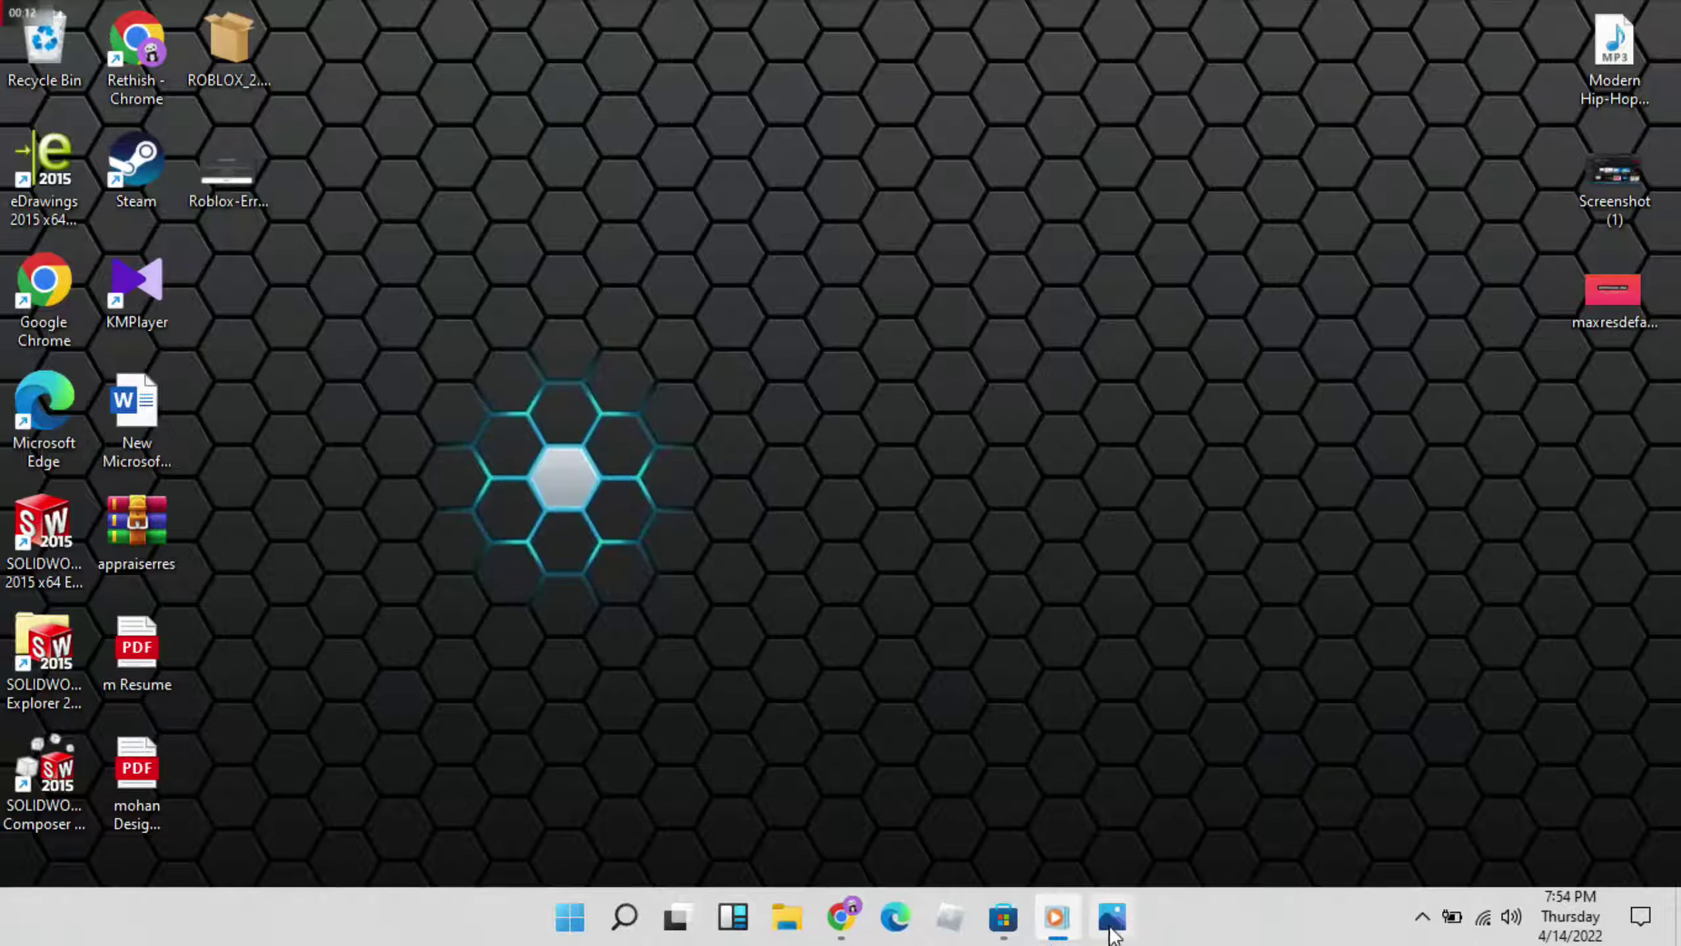
click(1003, 919)
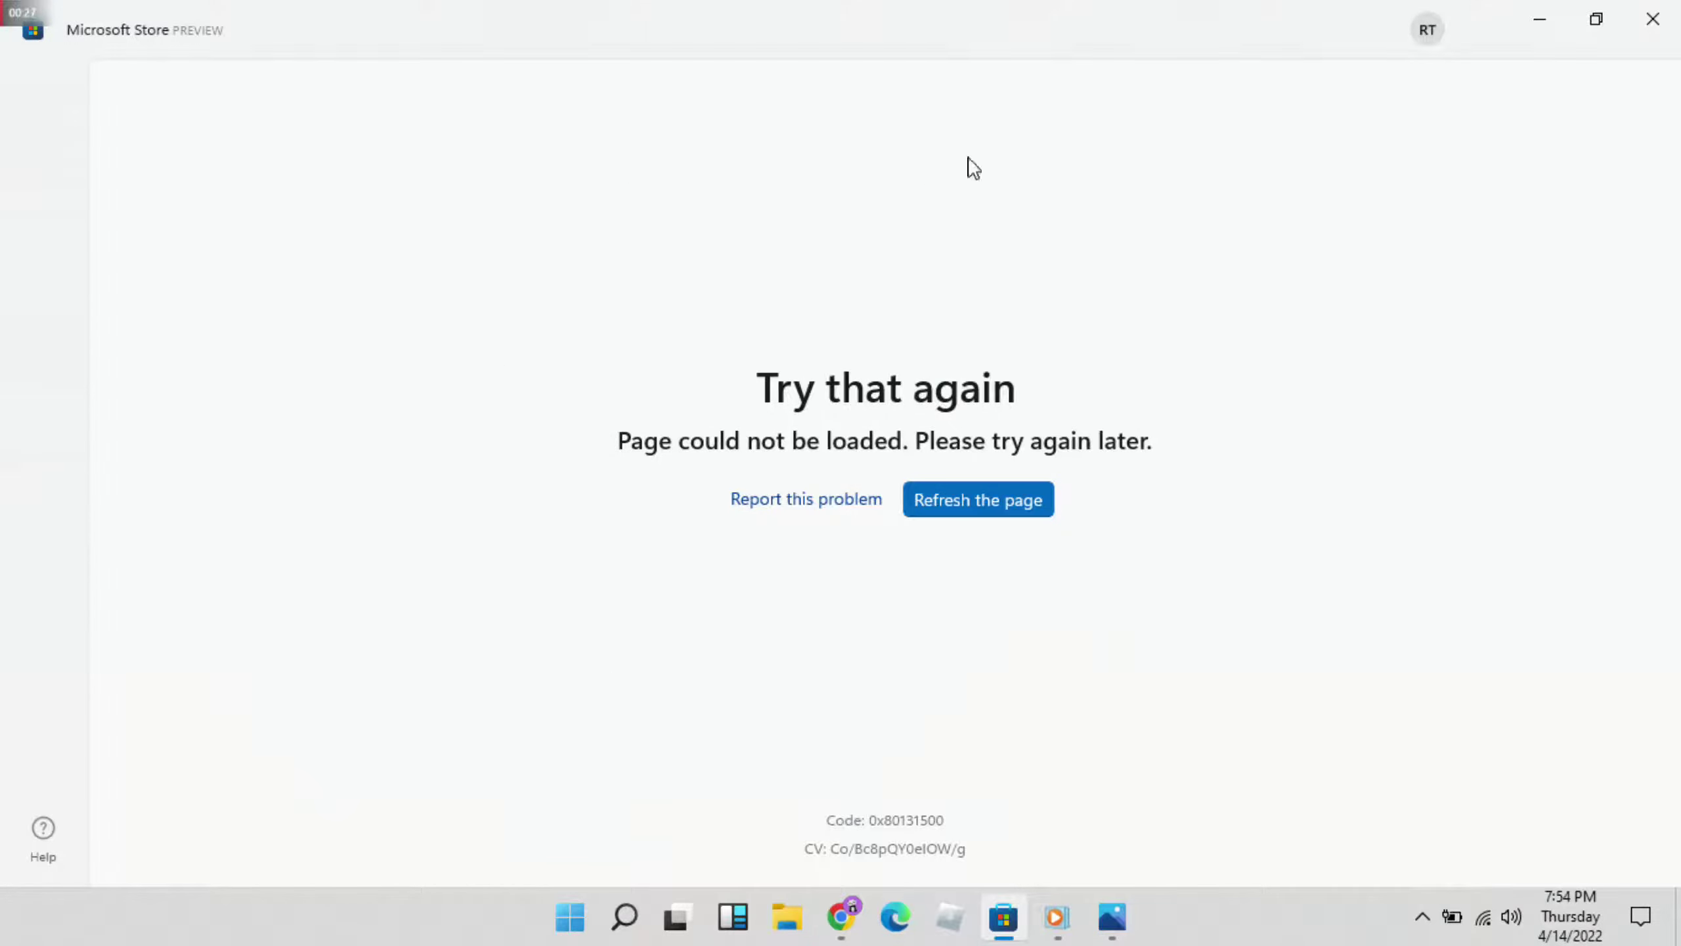
click(1652, 19)
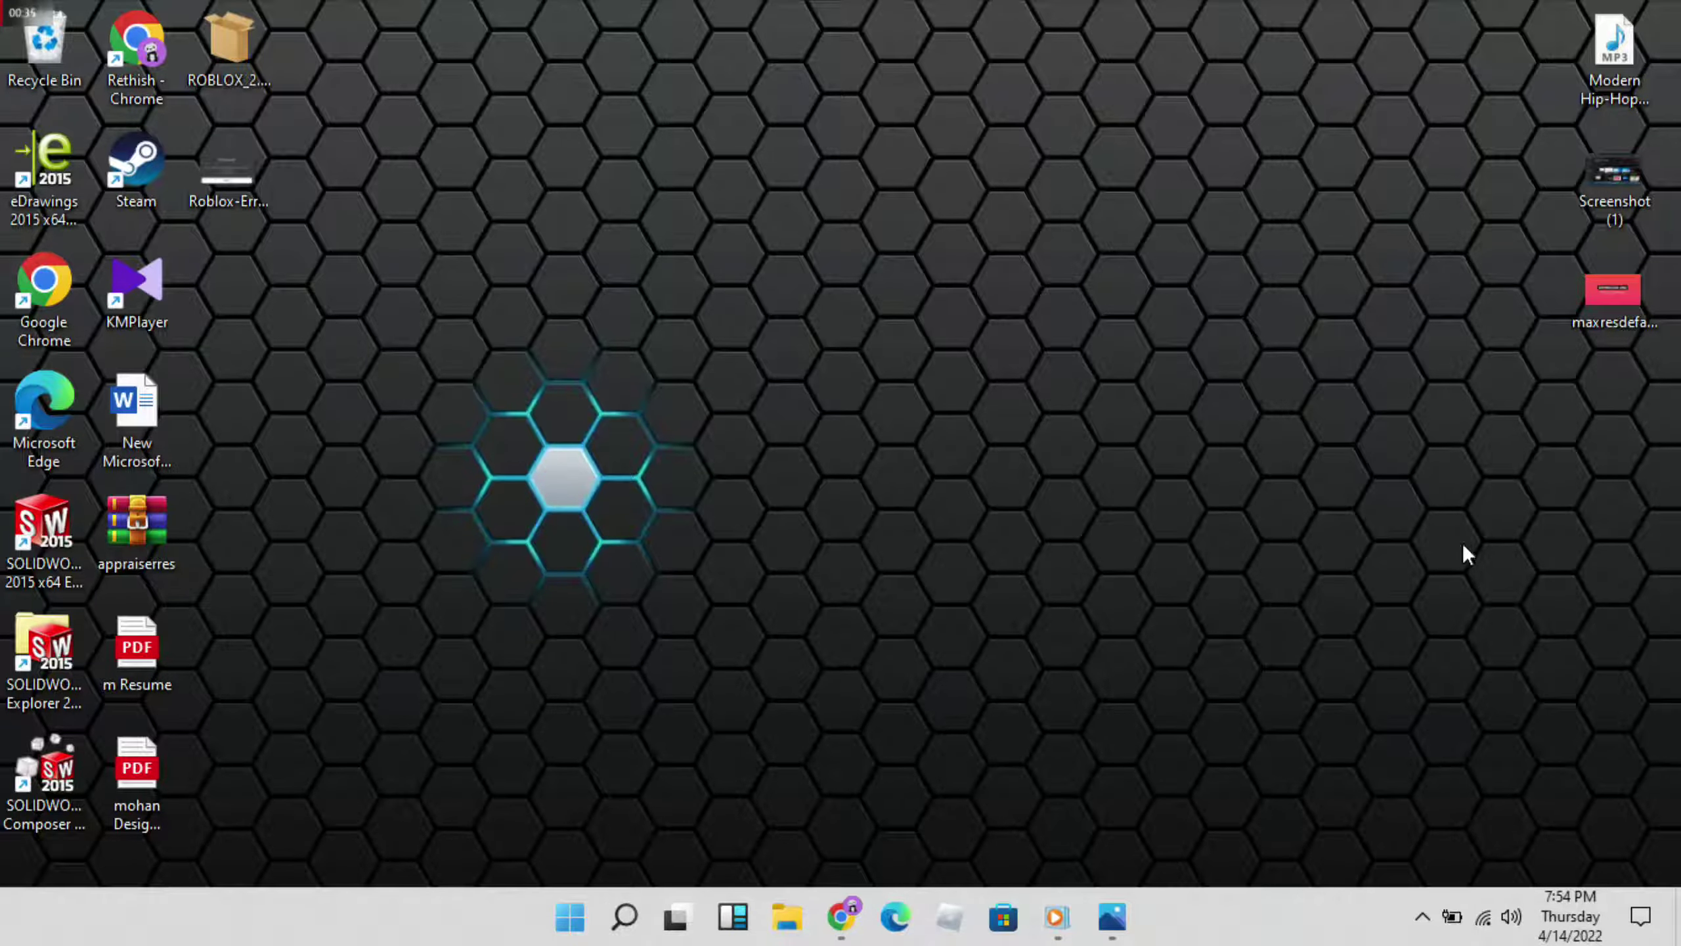
Search Windows for "settings" and open the Settings app.
click(1642, 916)
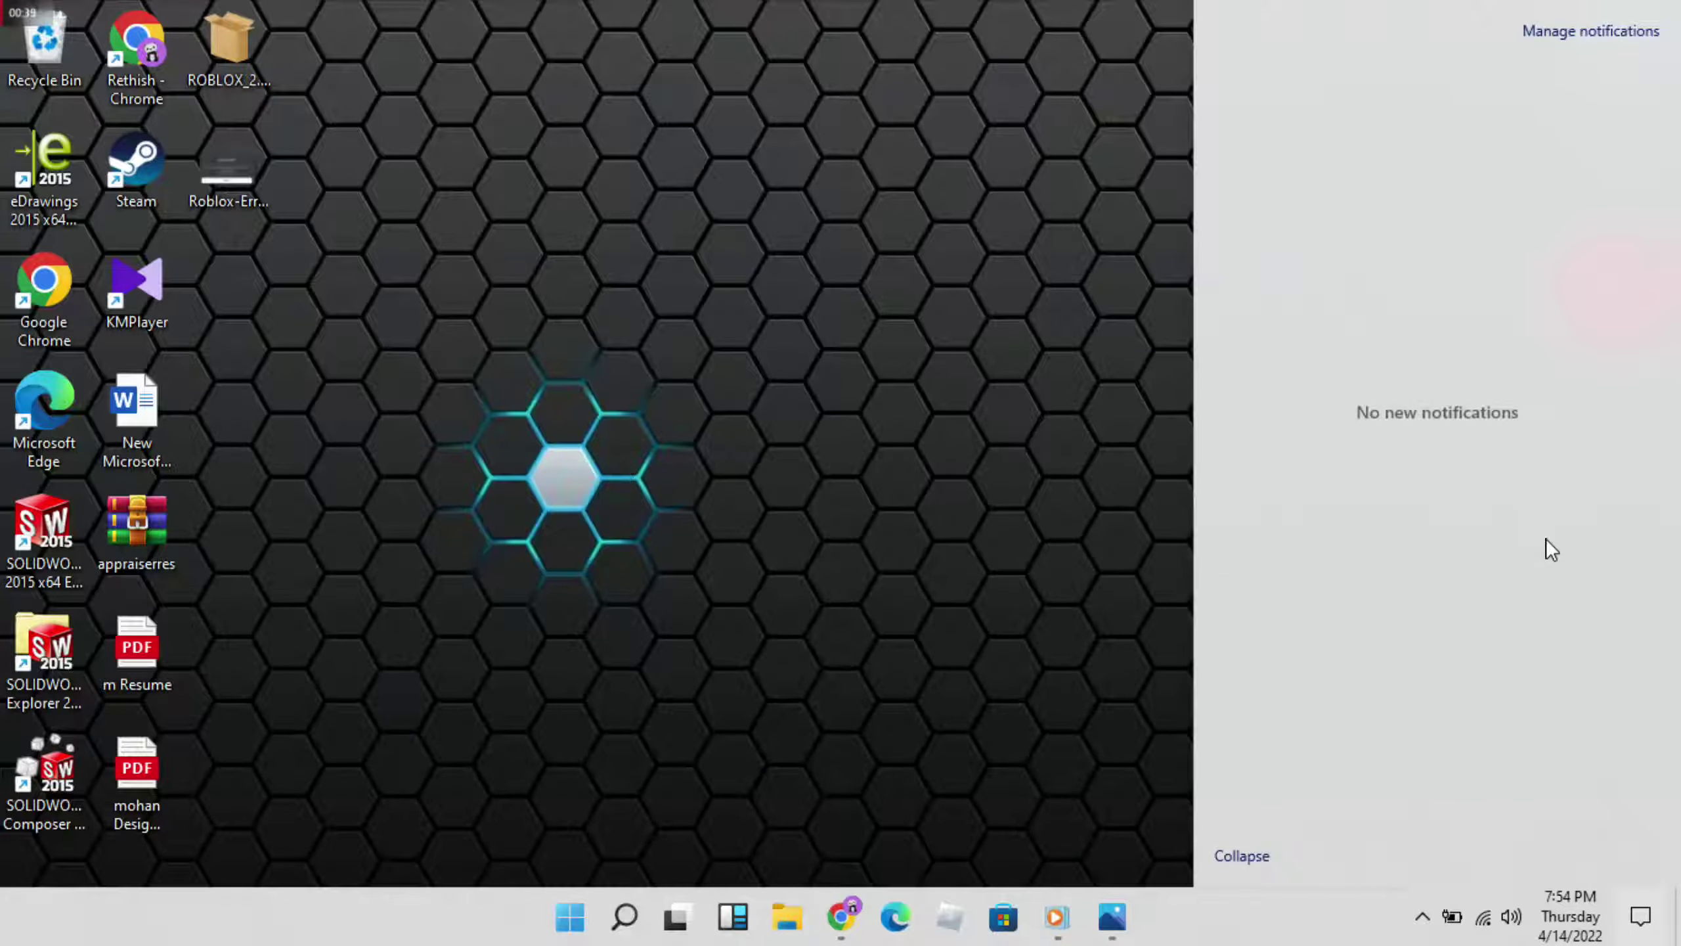
click(1500, 478)
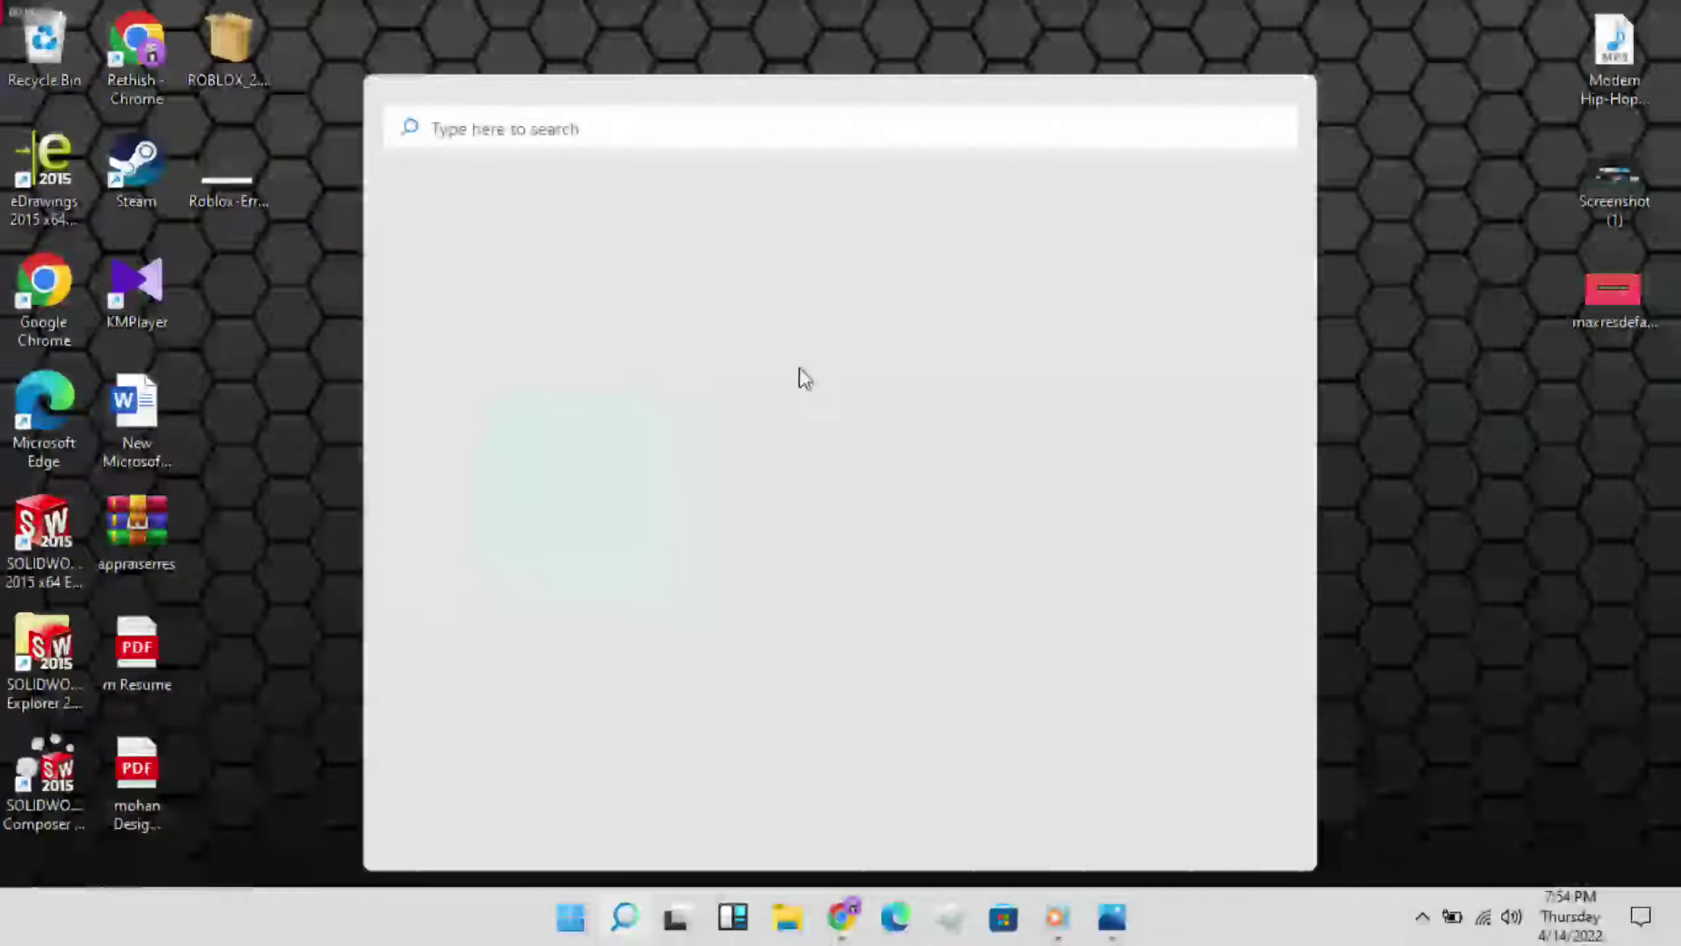
click(564, 139)
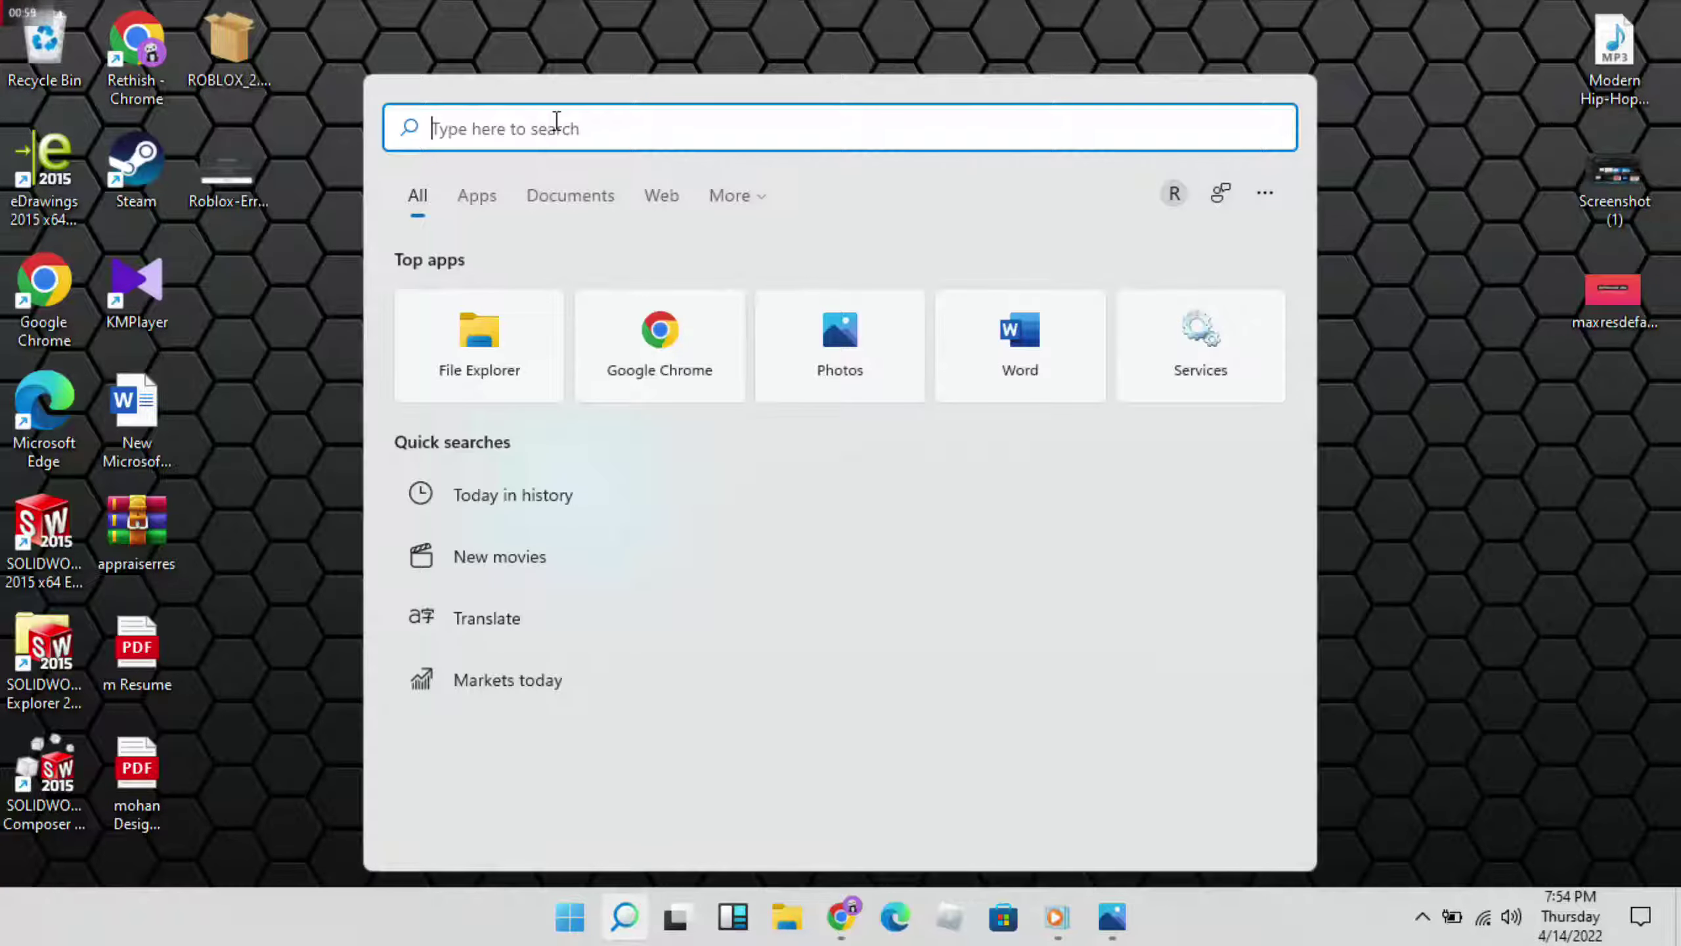
text(settings)
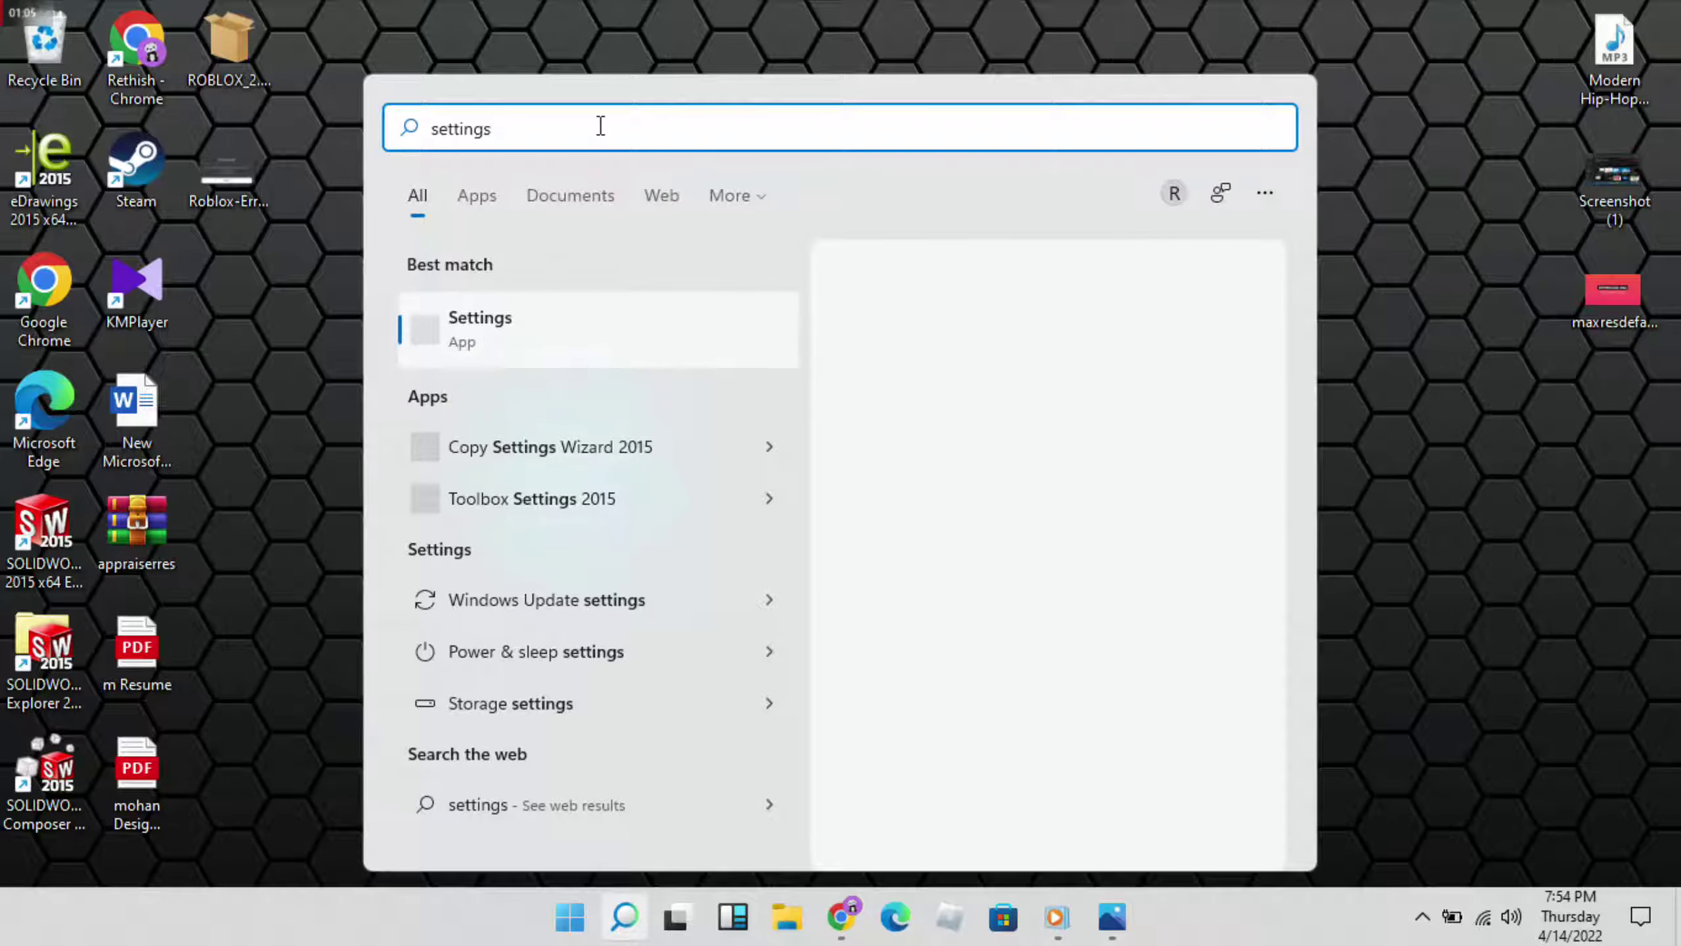
click(517, 329)
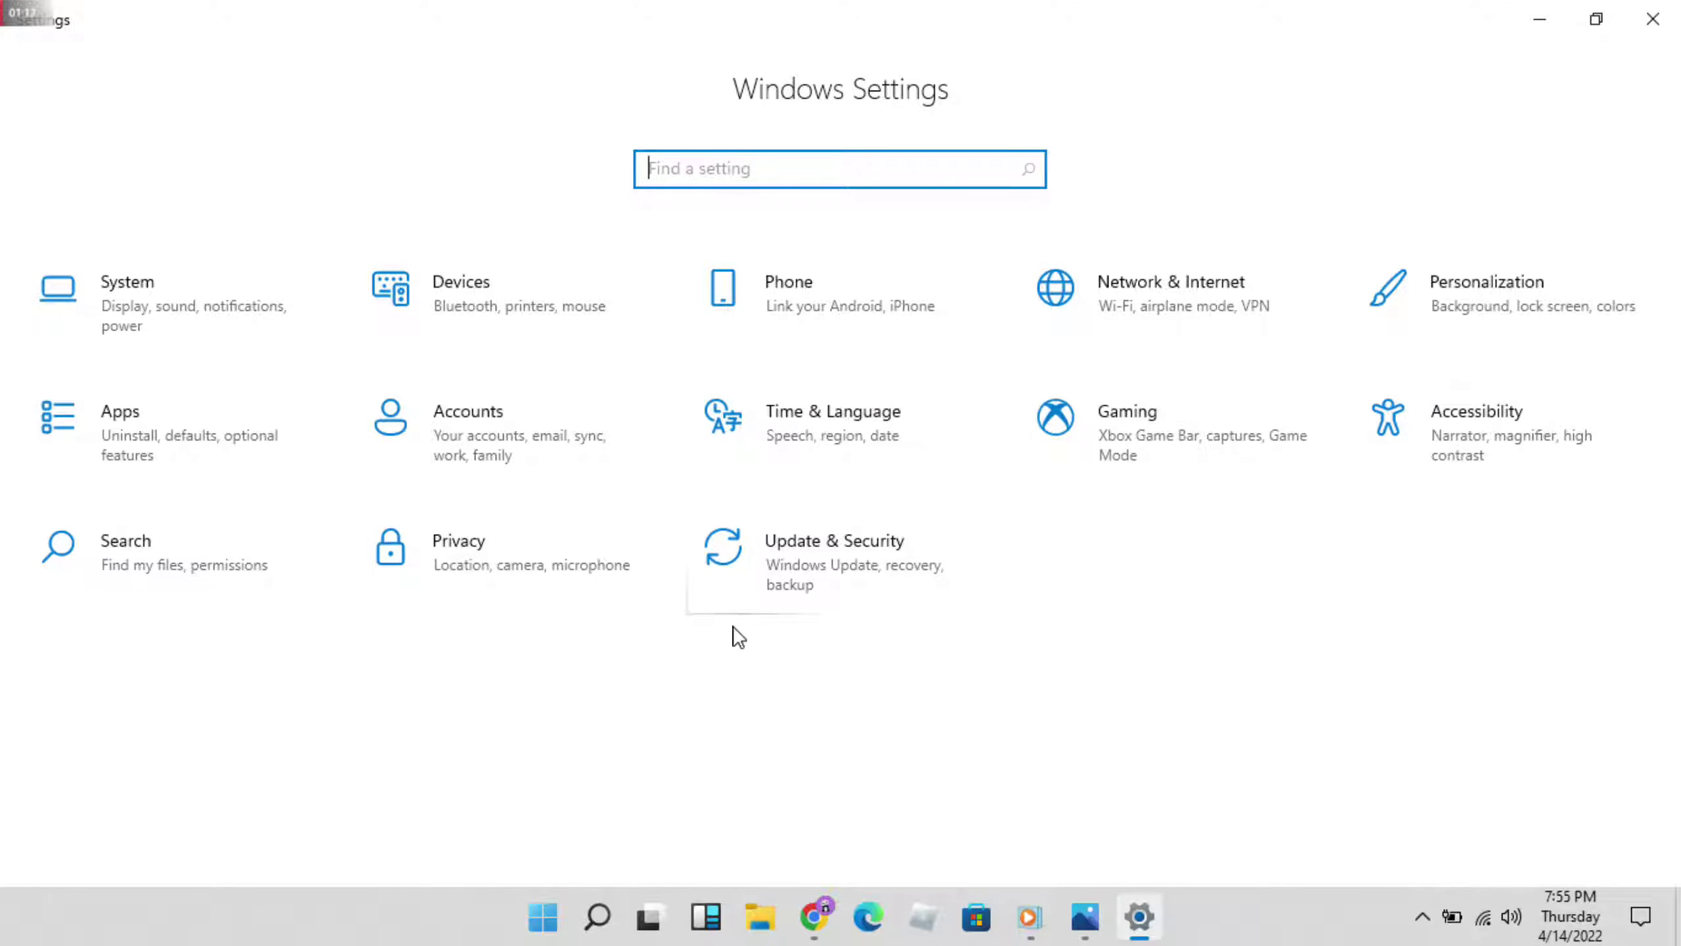
Run the Windows Store Apps troubleshooter from the additional troubleshooters in Update & Security.
click(794, 556)
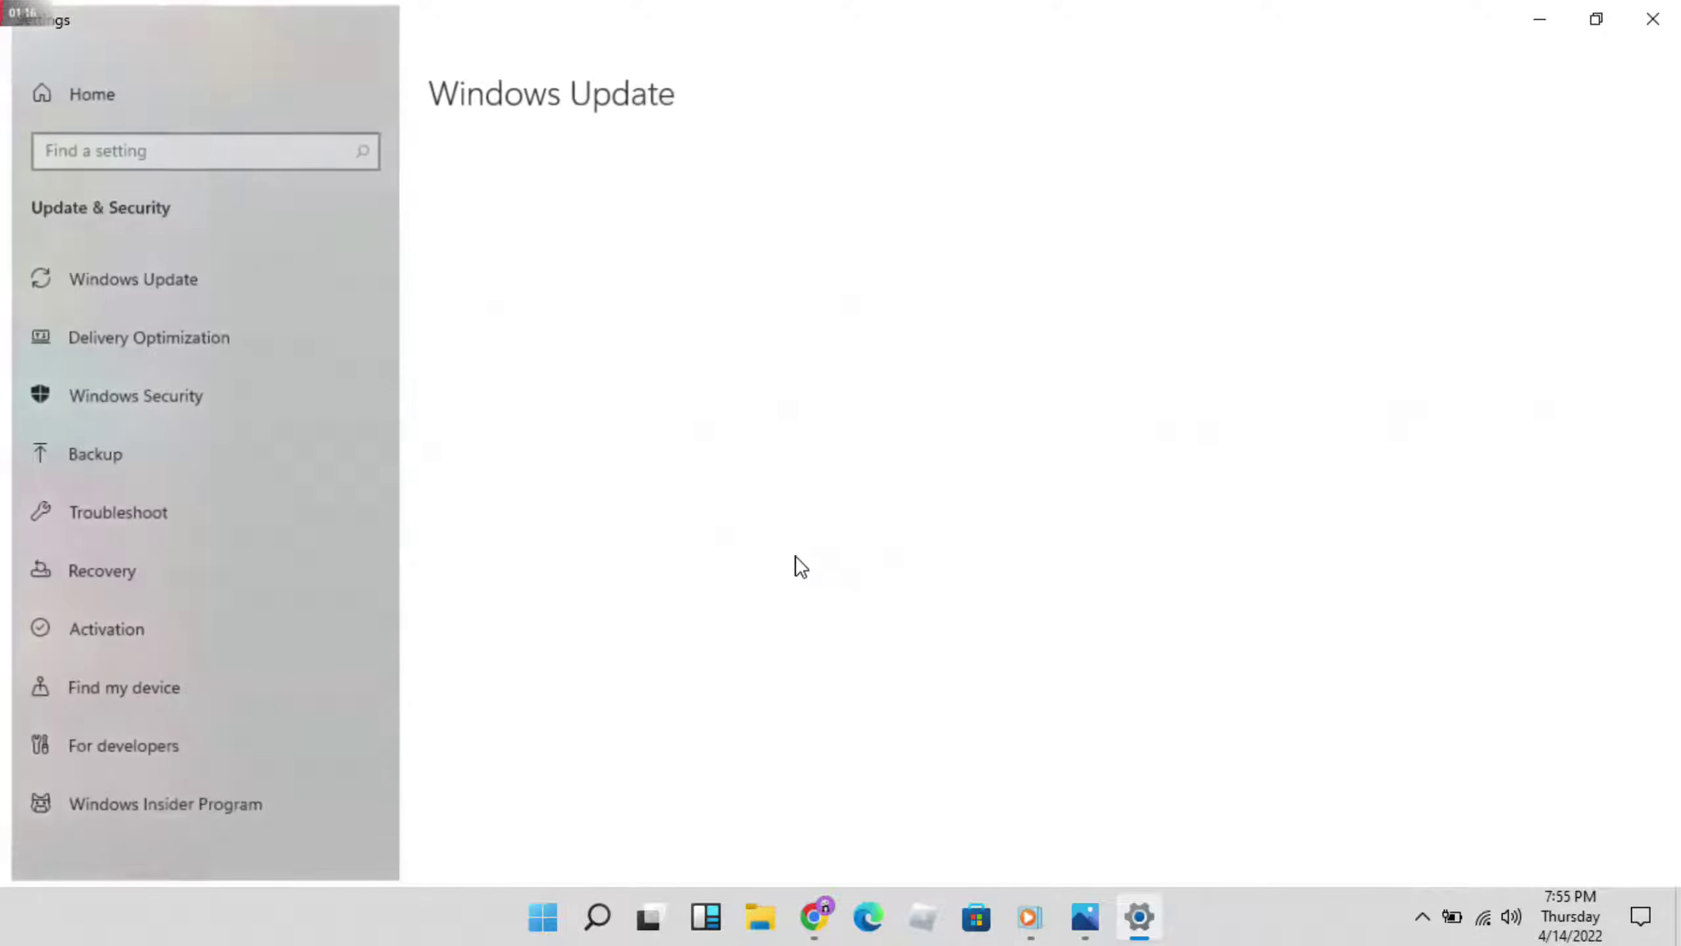
click(259, 506)
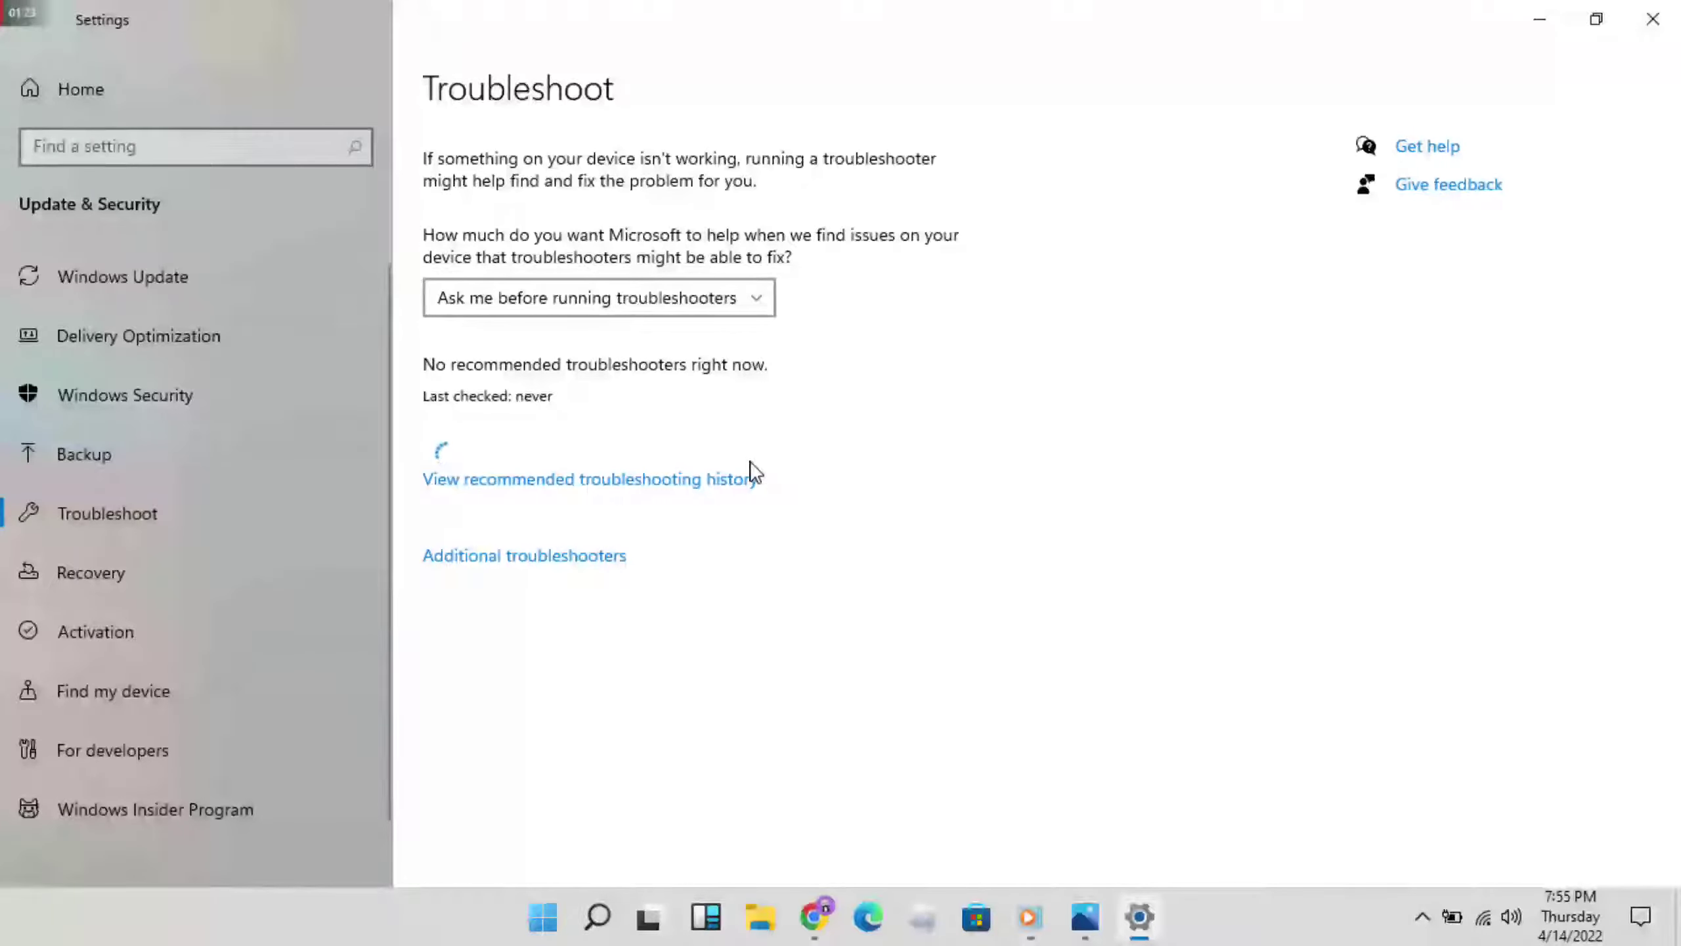
click(543, 563)
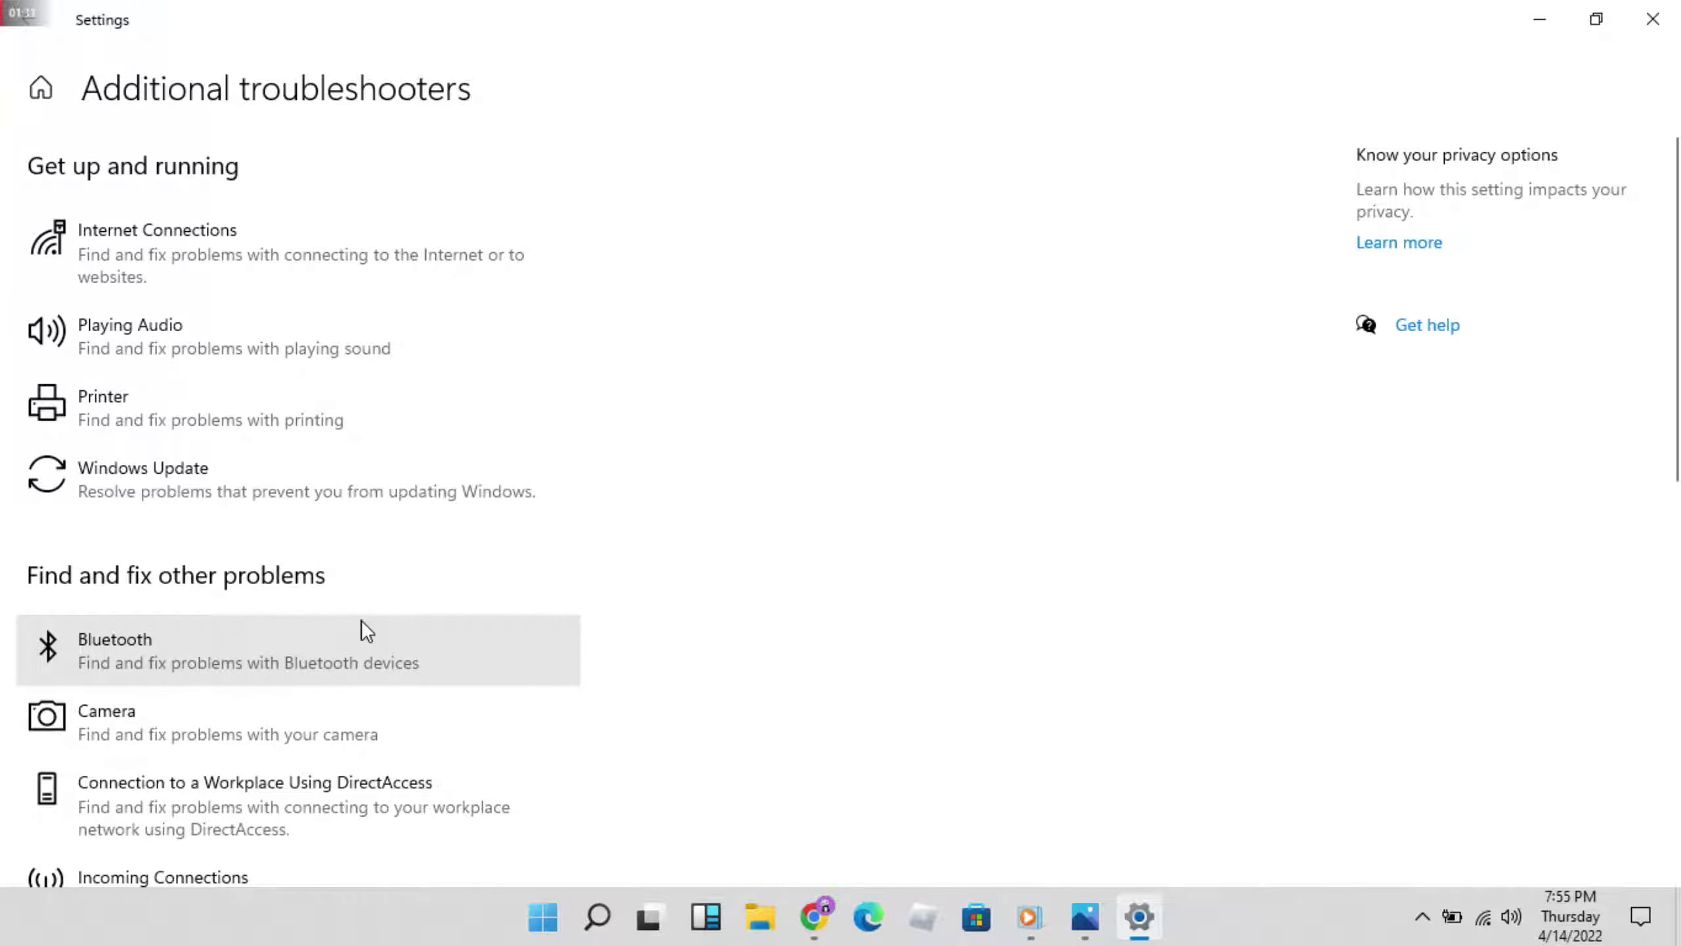
scroll(361, 620, down, 8)
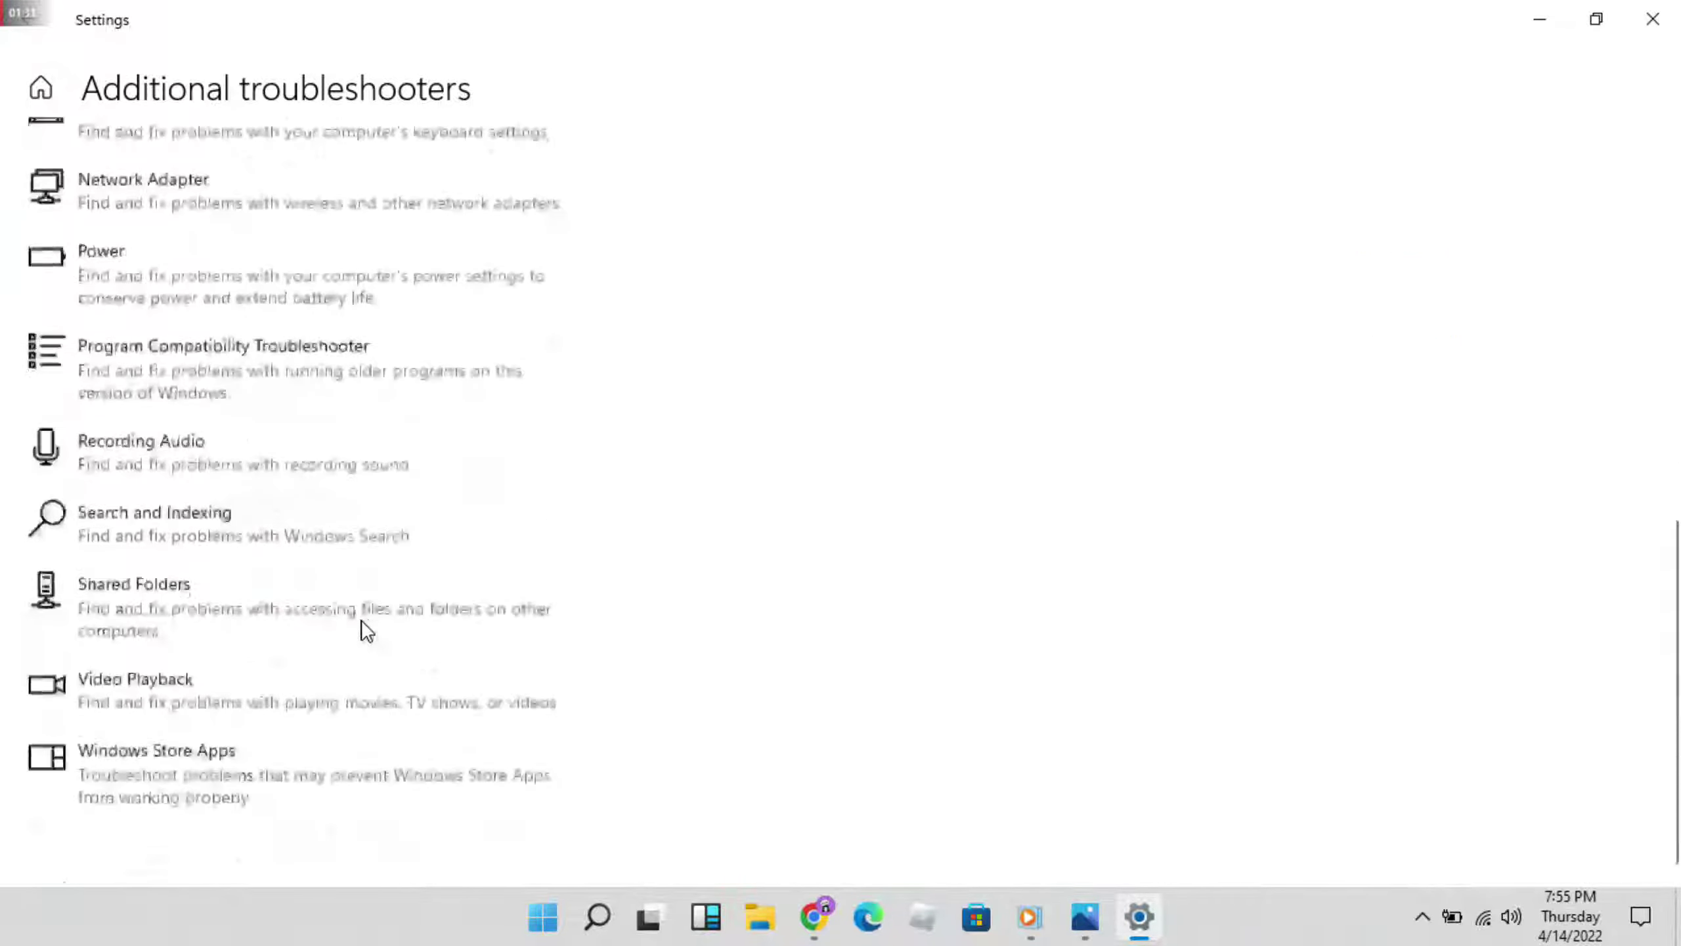
click(268, 775)
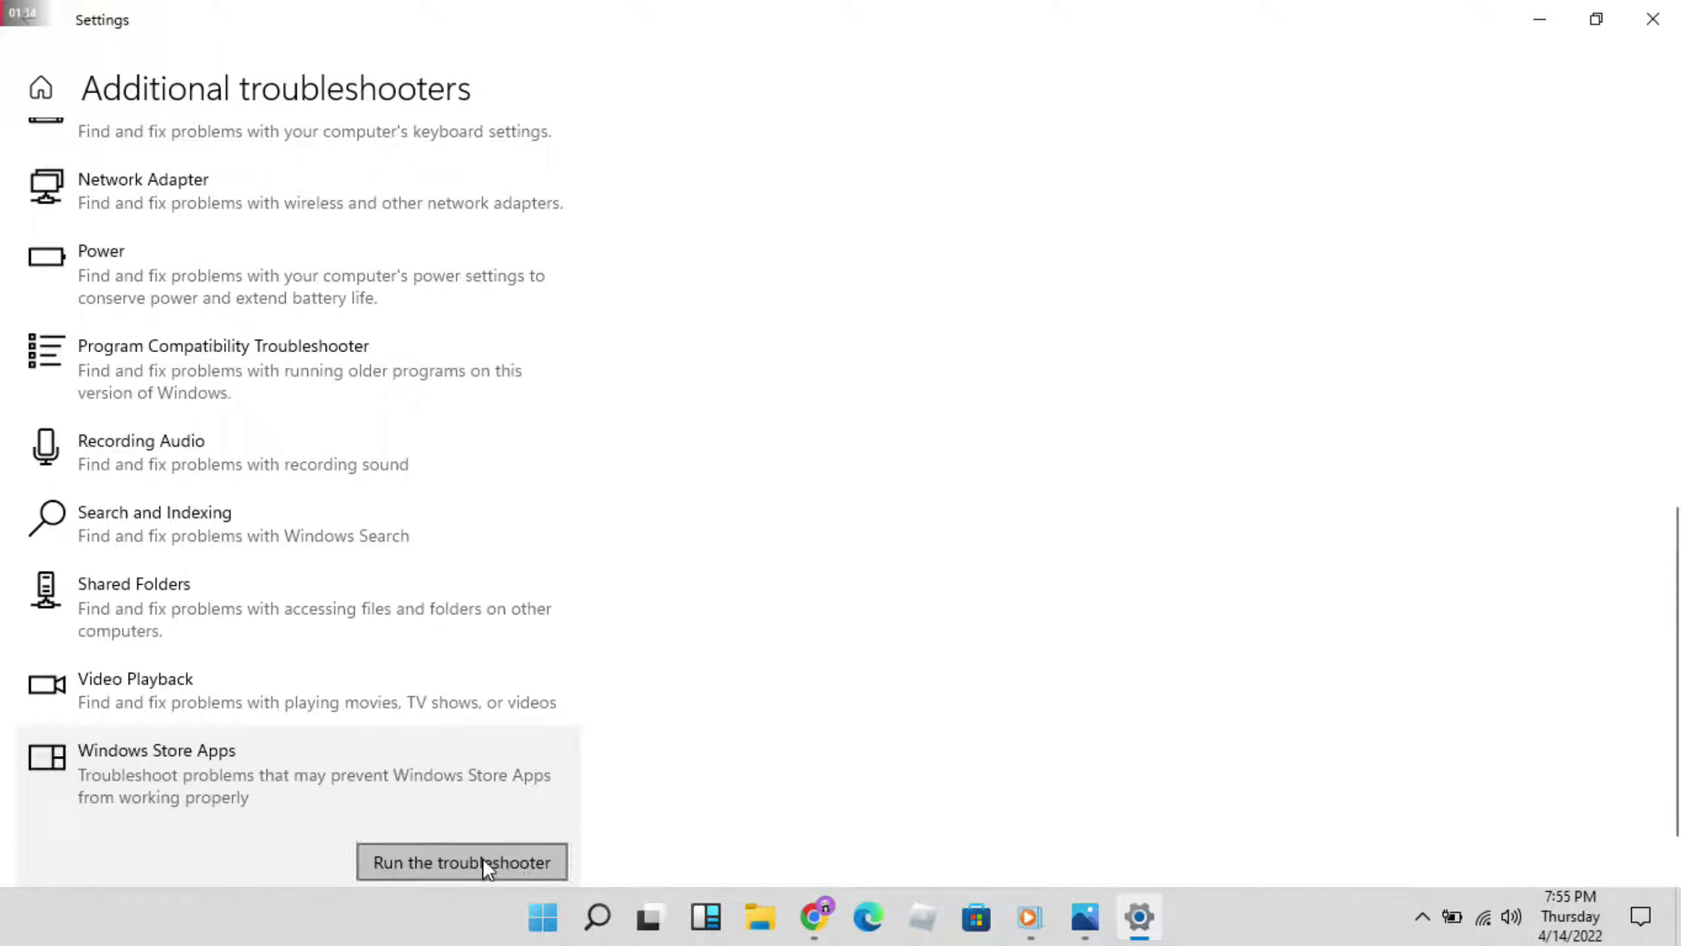
click(483, 858)
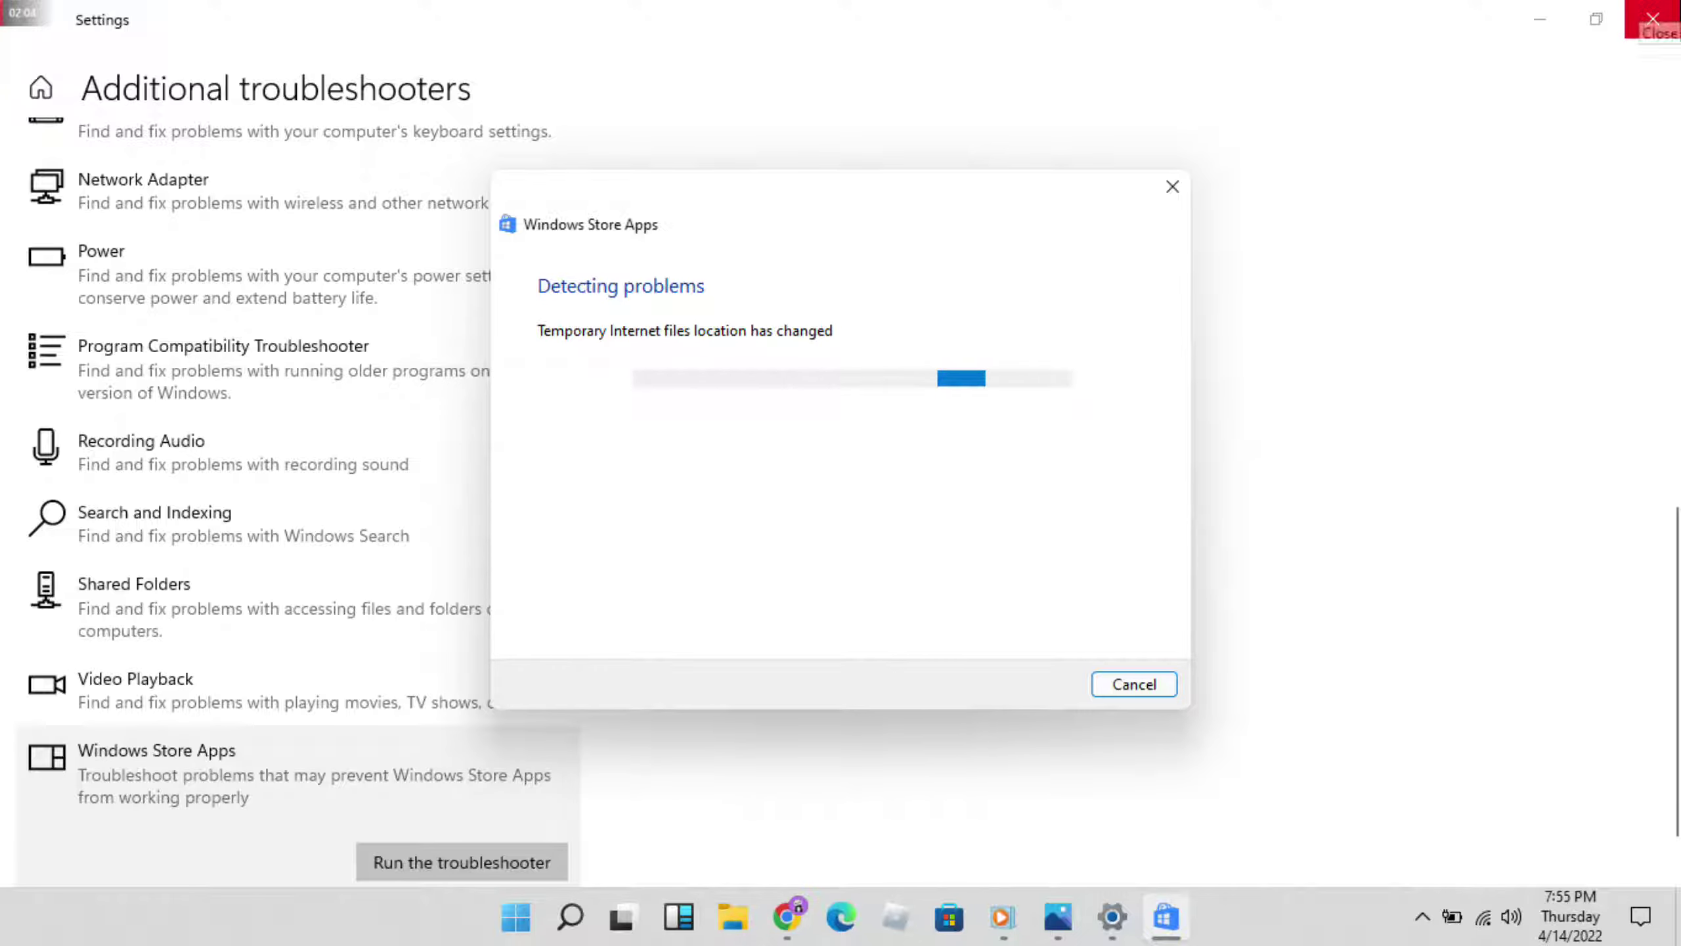
Close the Settings window and dismiss the Windows Store Apps troubleshooter at its app reset suggestion.
click(1653, 16)
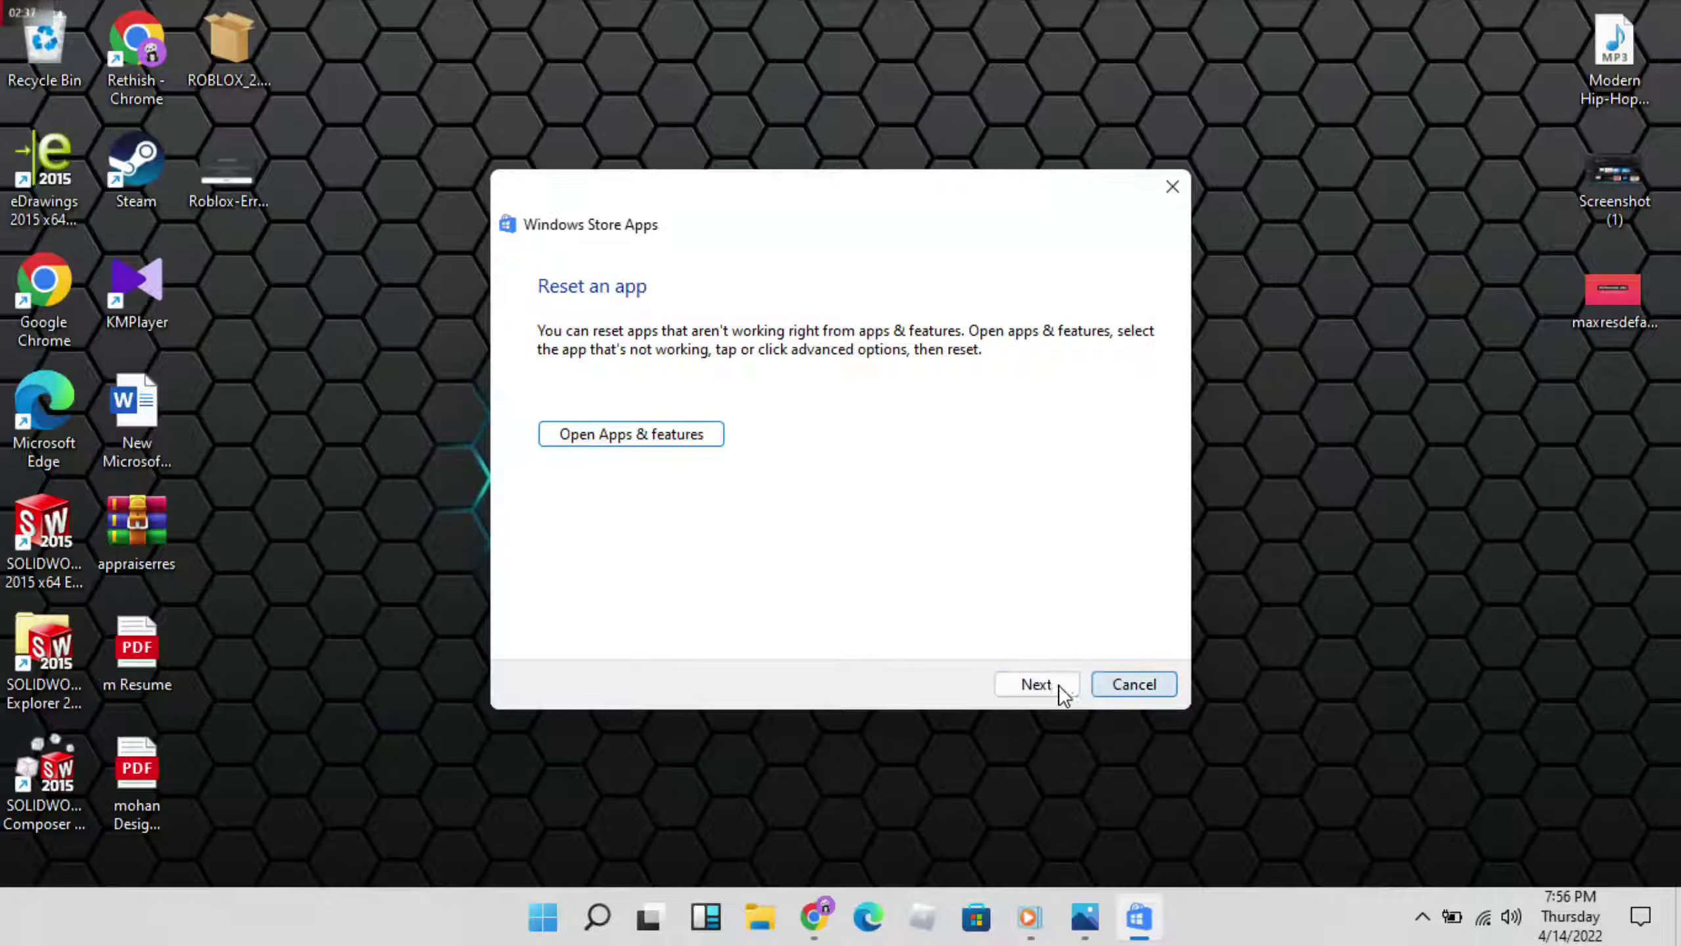
click(1053, 689)
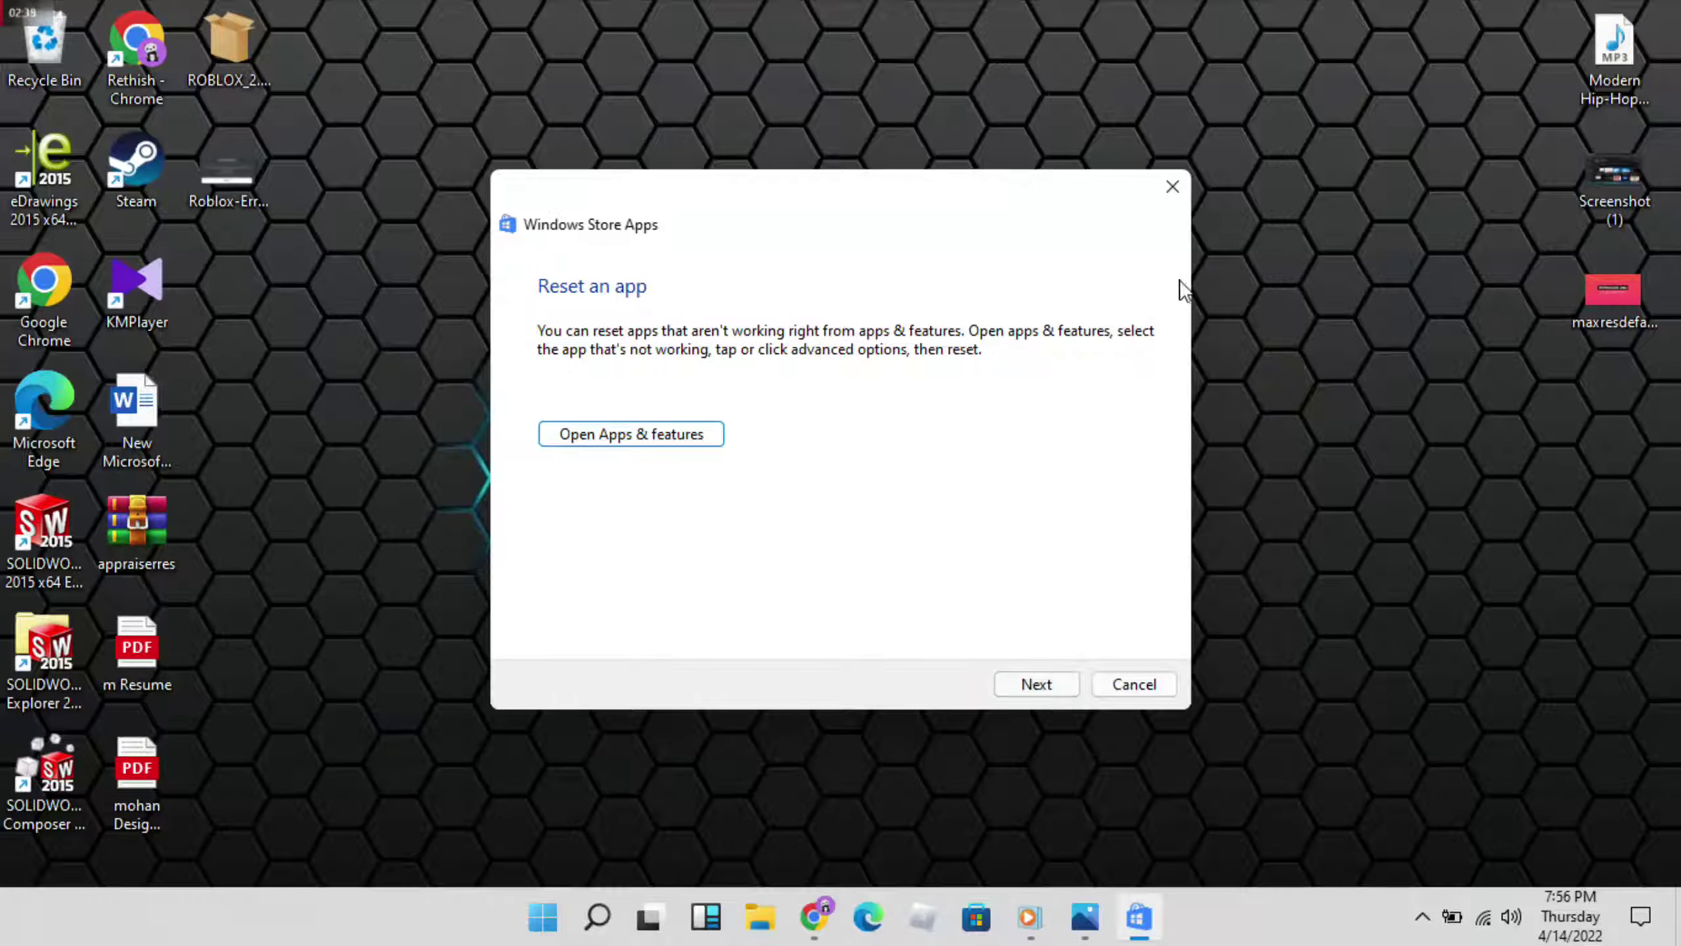
click(1170, 189)
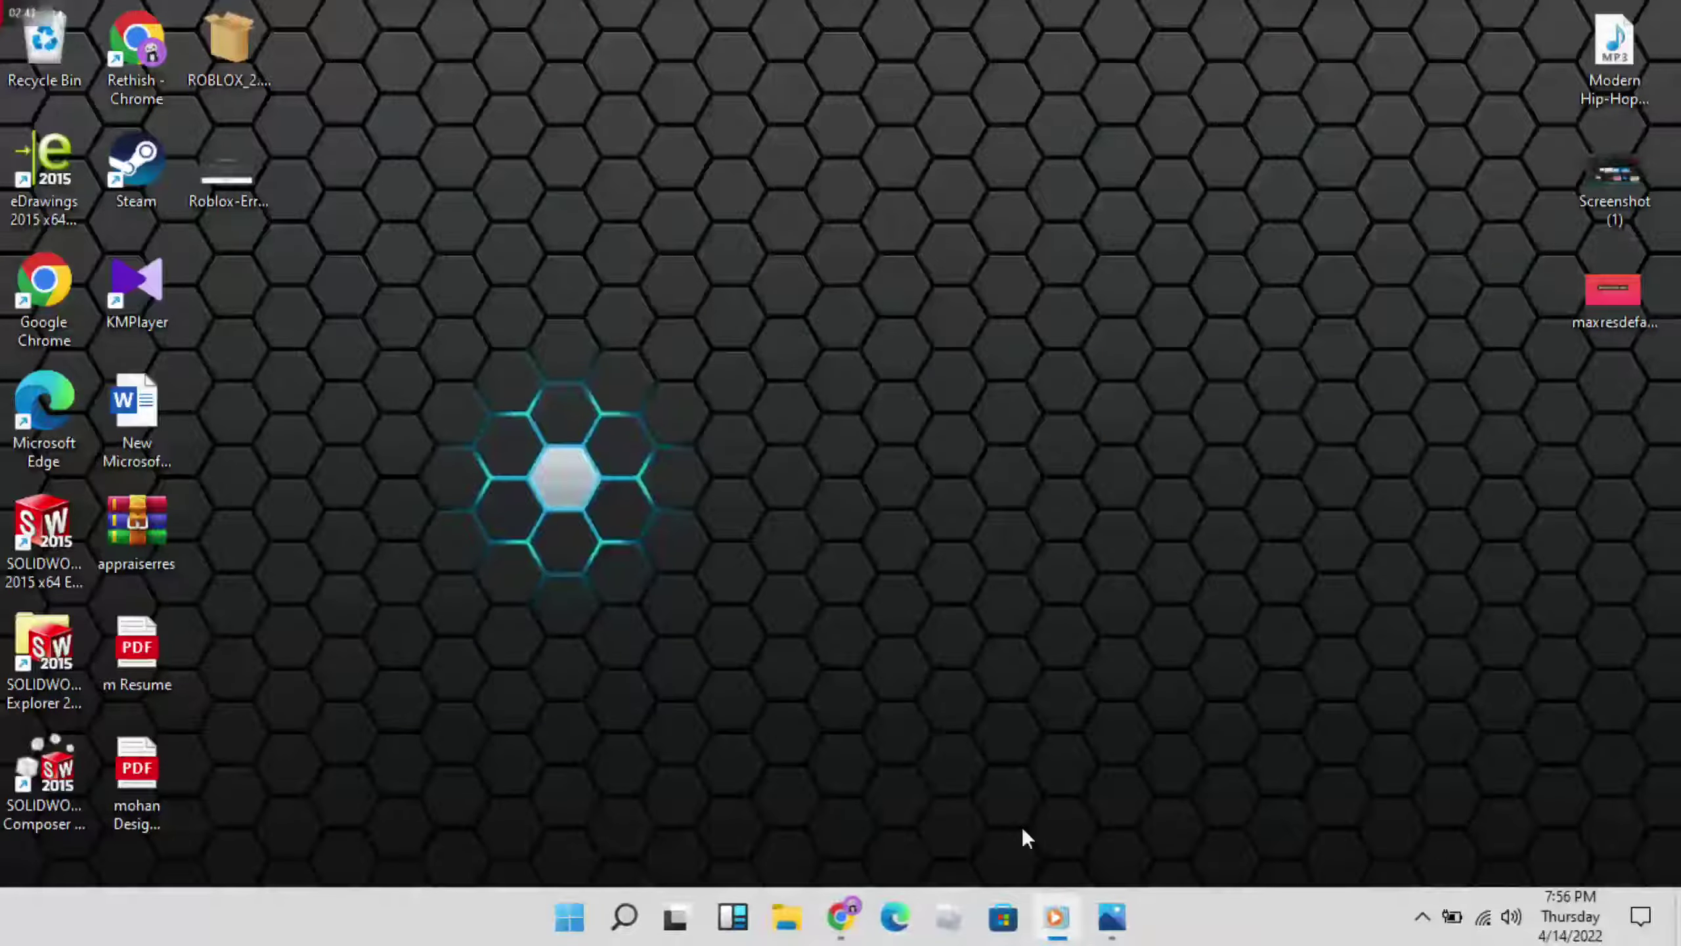
Reopen Windows Settings and go to the Apps & features page.
click(1640, 917)
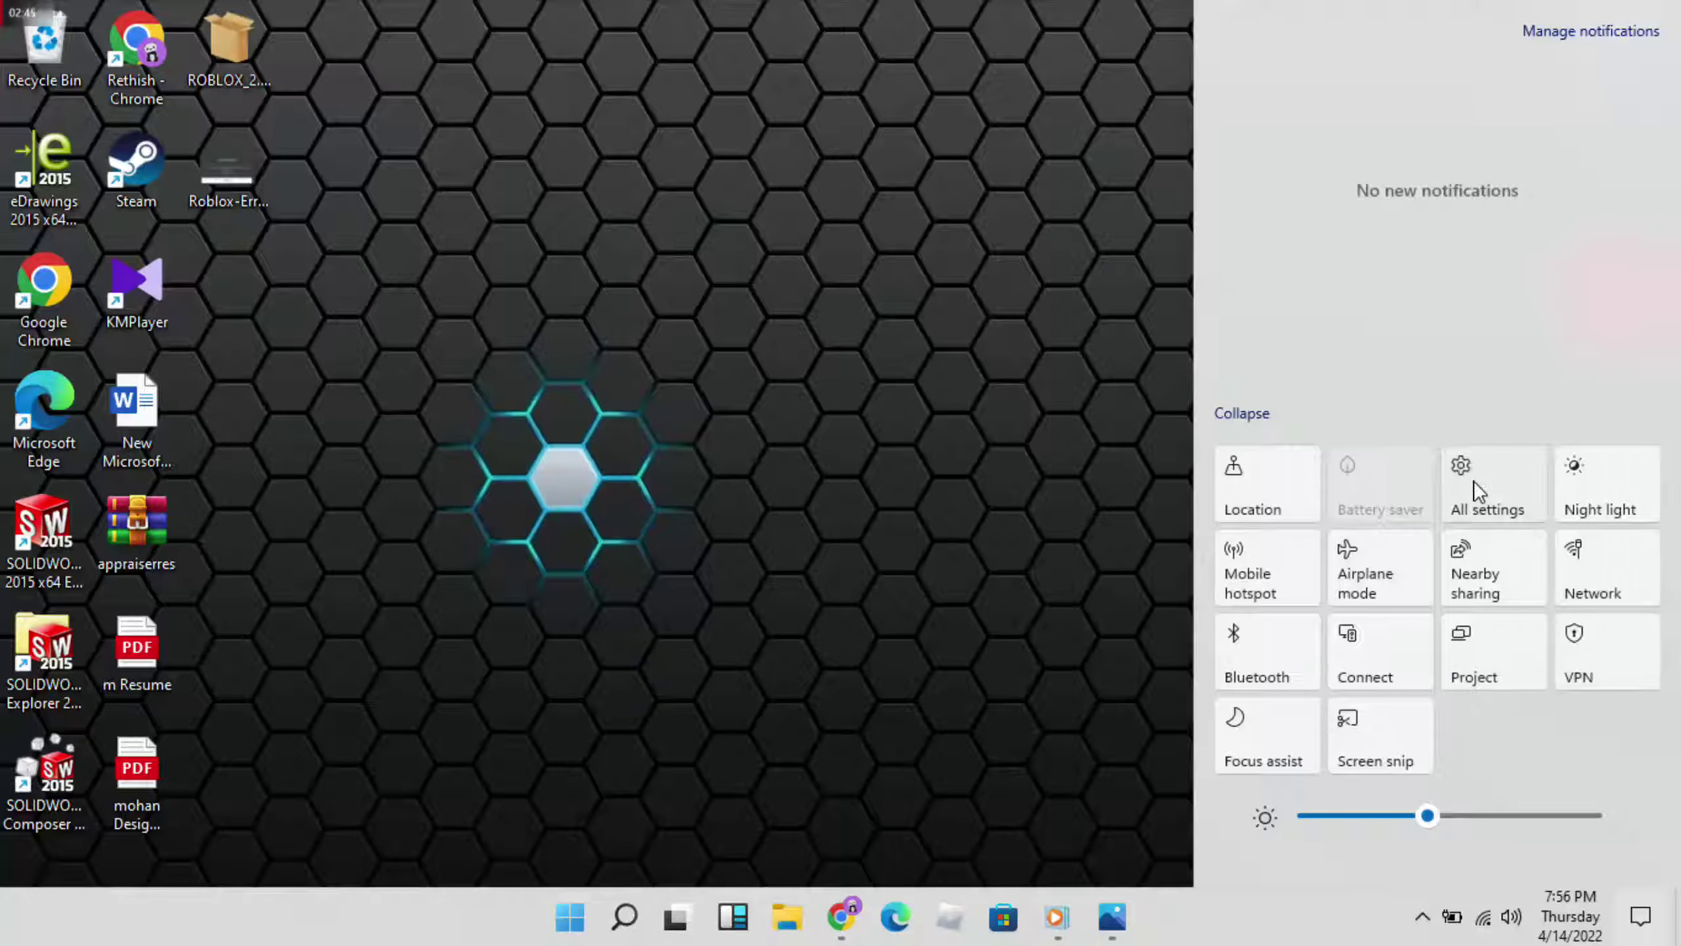
click(1473, 490)
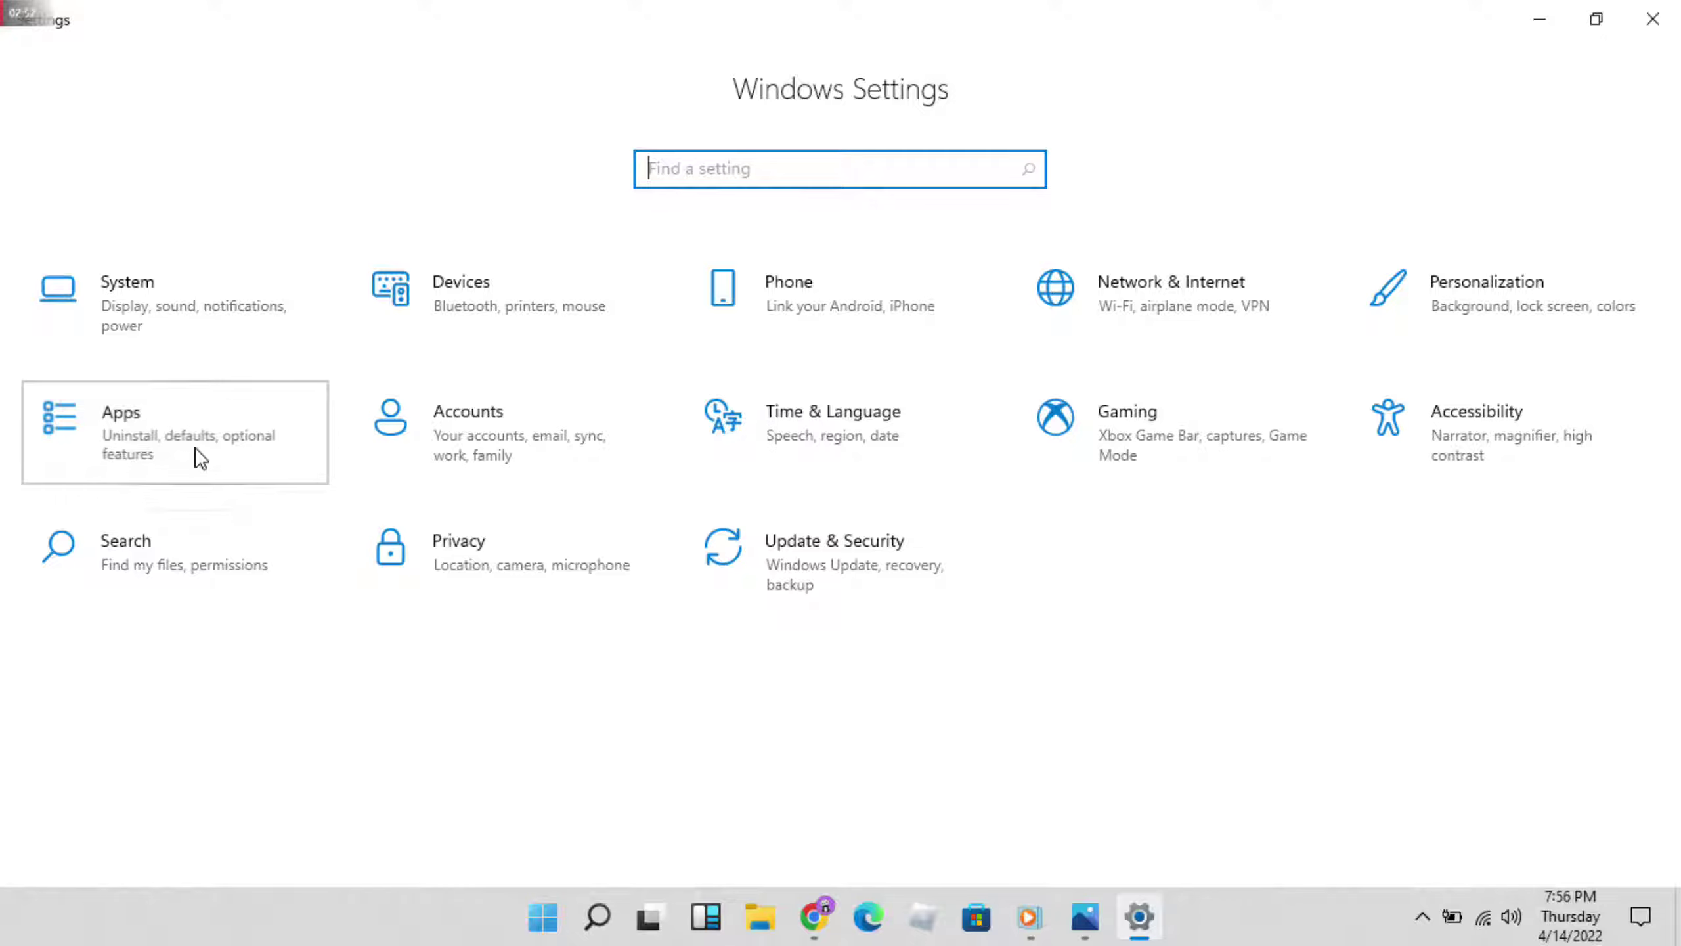
click(200, 457)
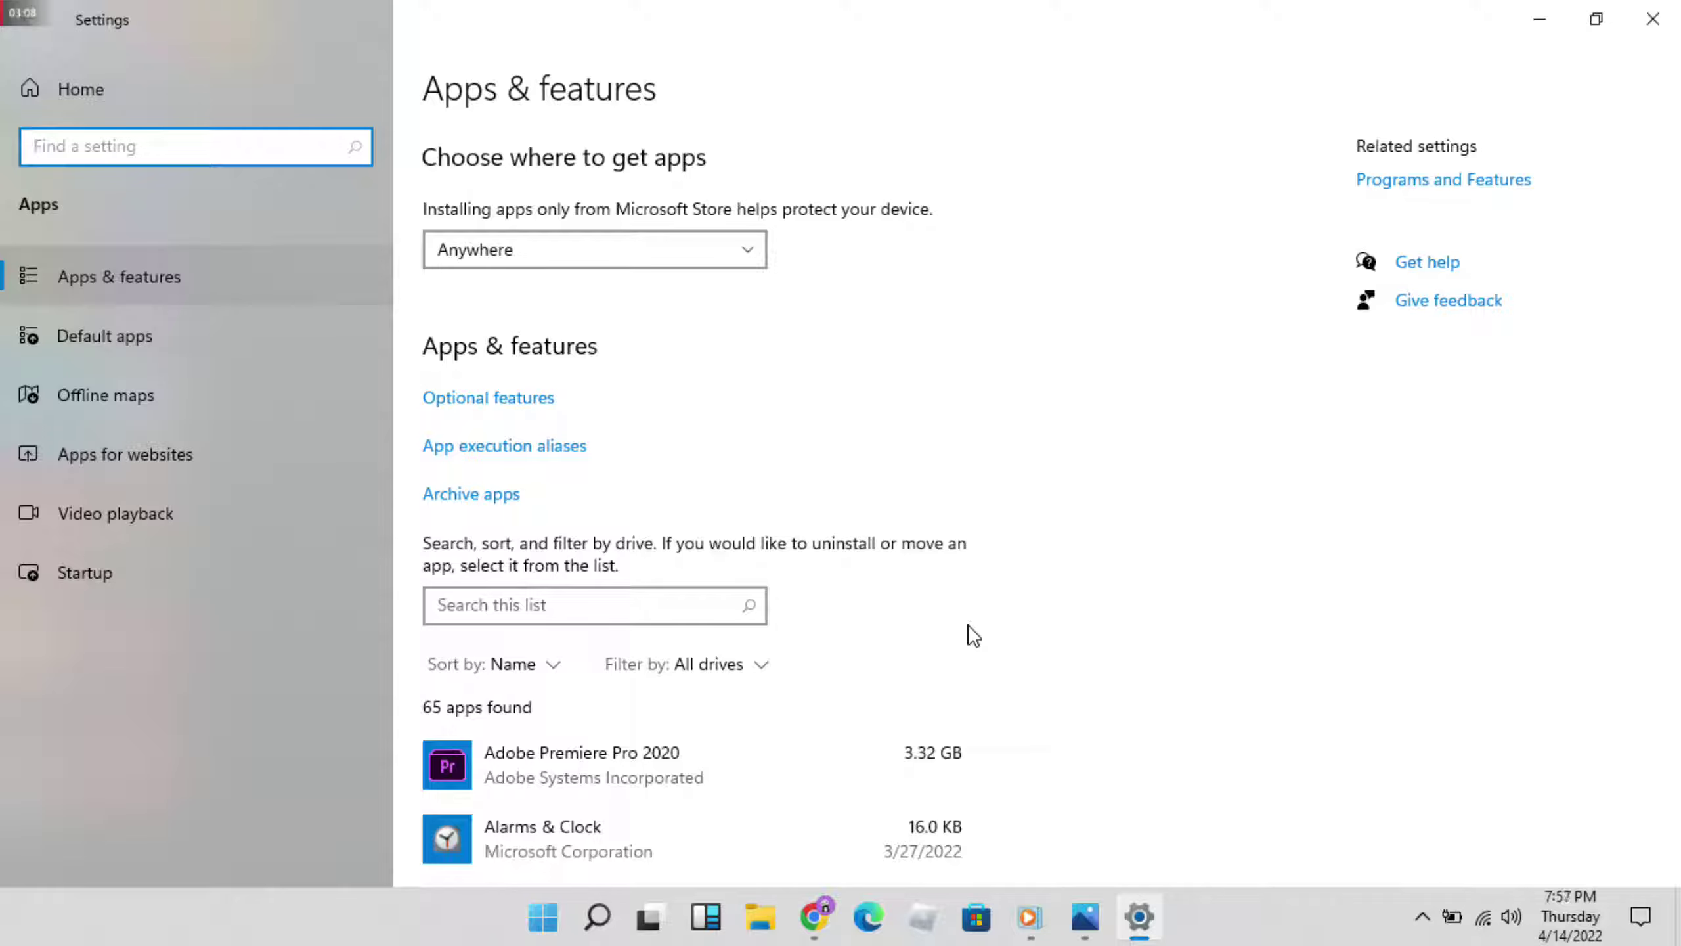
Find Microsoft Store in the list of installed apps and open its advanced options.
scroll(874, 601, down, 20)
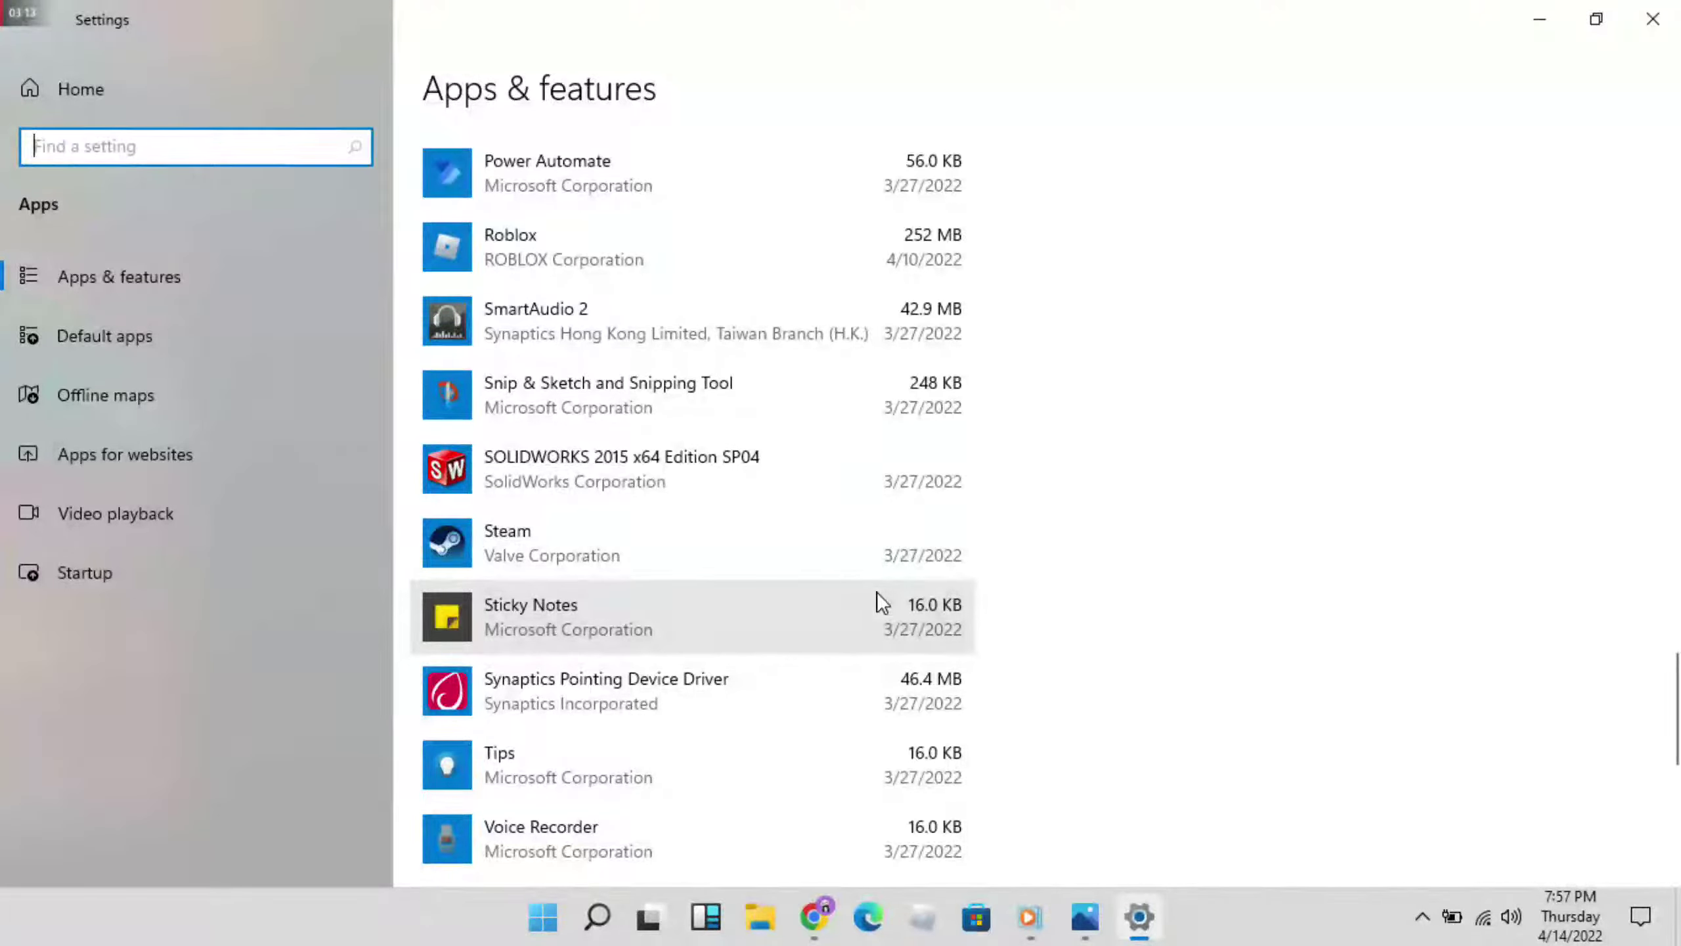
scroll(877, 596, up, 15)
scroll(877, 600, down, 11)
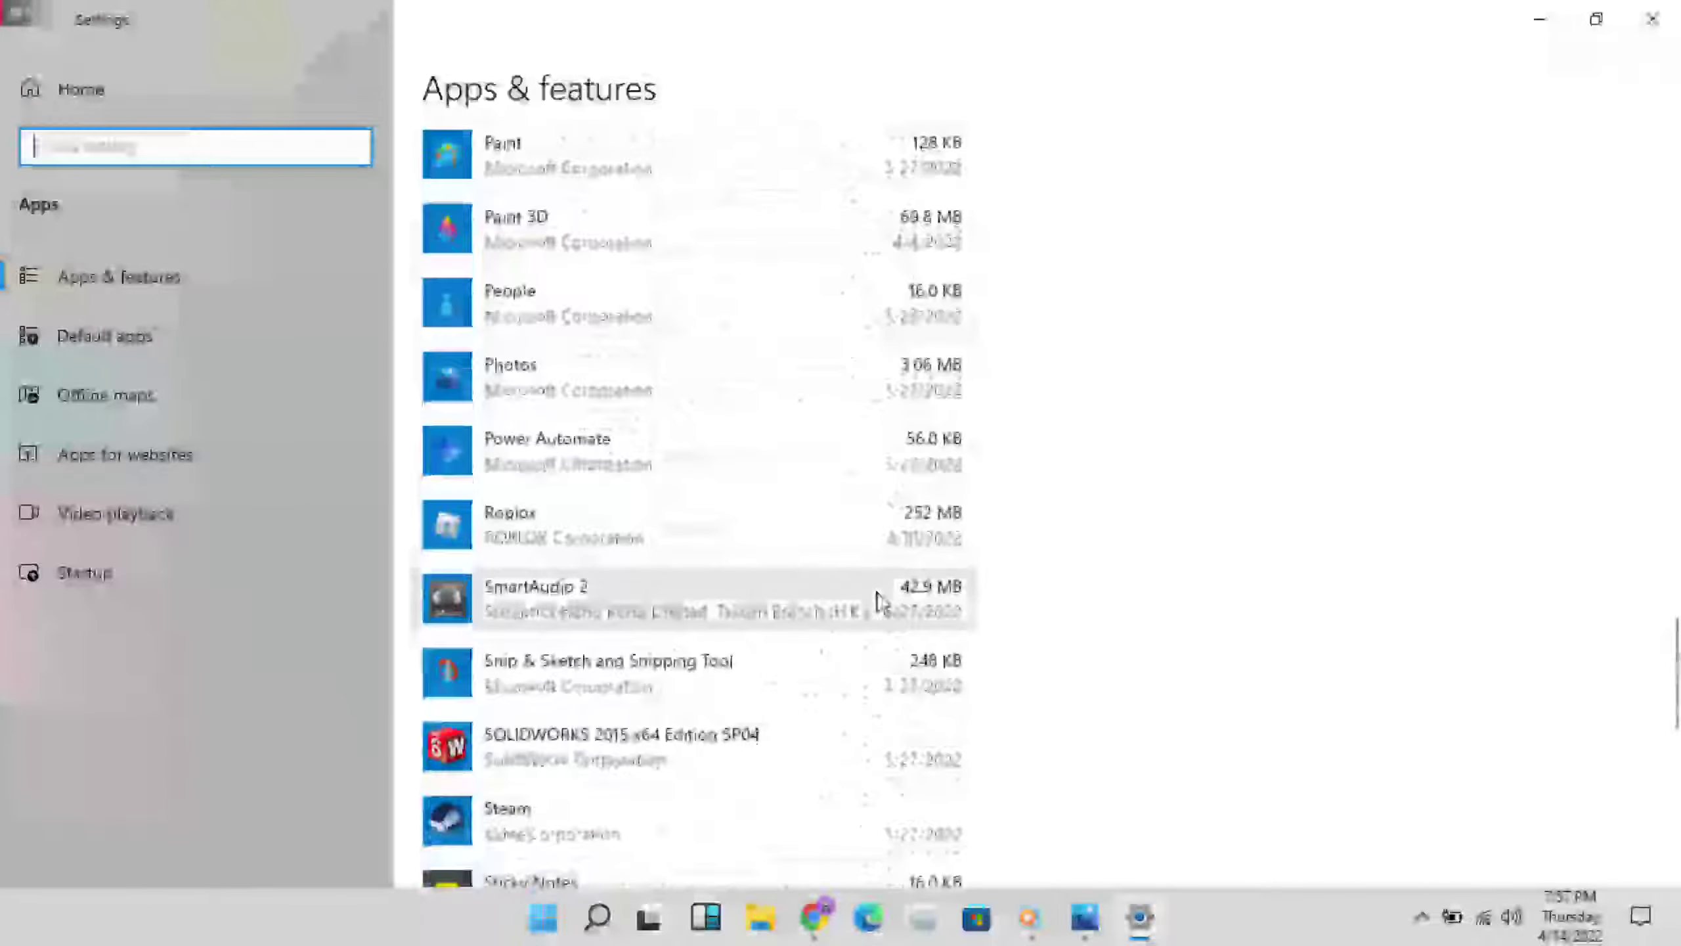
scroll(877, 600, down, 10)
scroll(878, 596, up, 3)
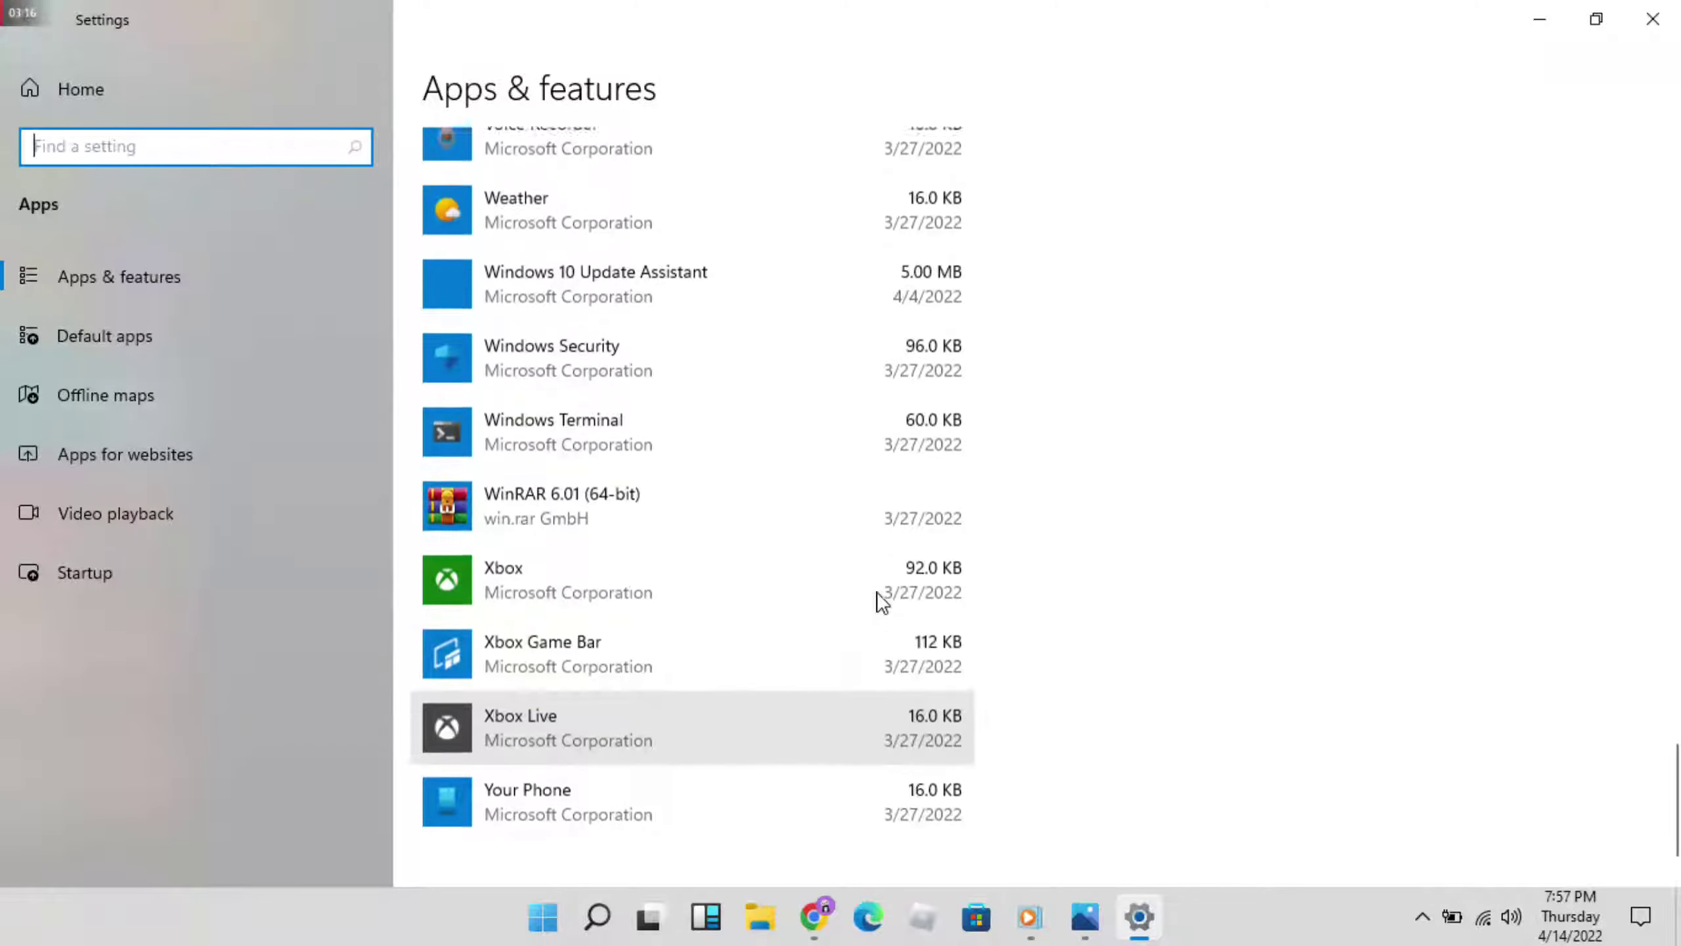
scroll(880, 602, up, 15)
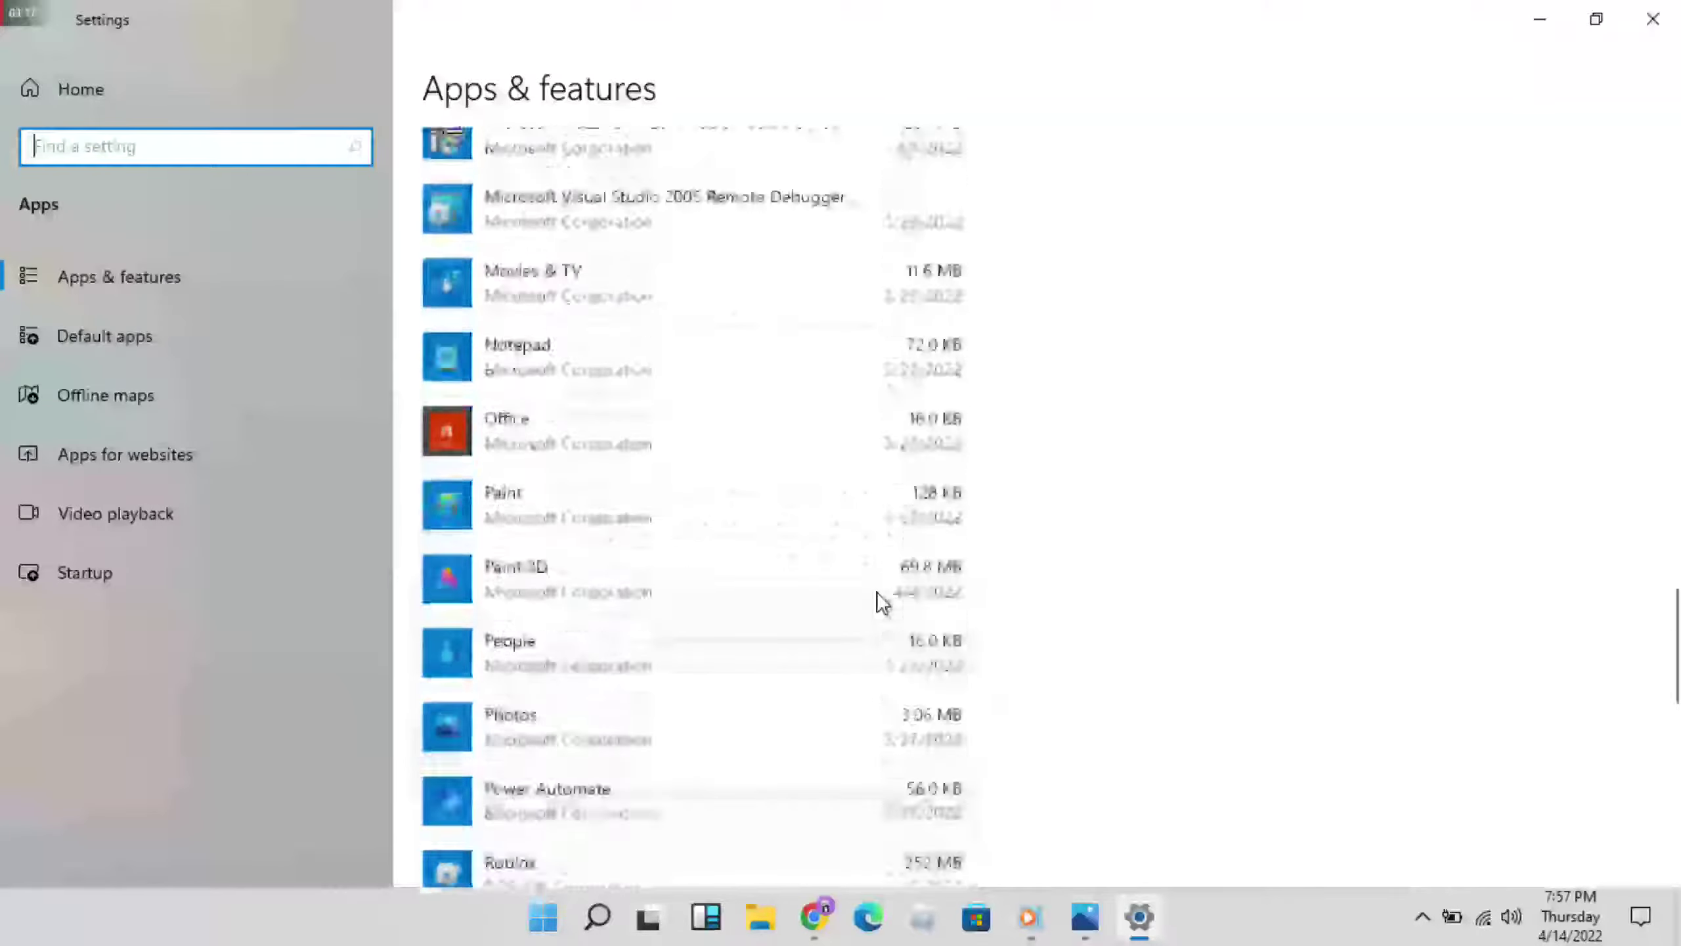
scroll(880, 602, down, 2)
scroll(880, 602, up, 15)
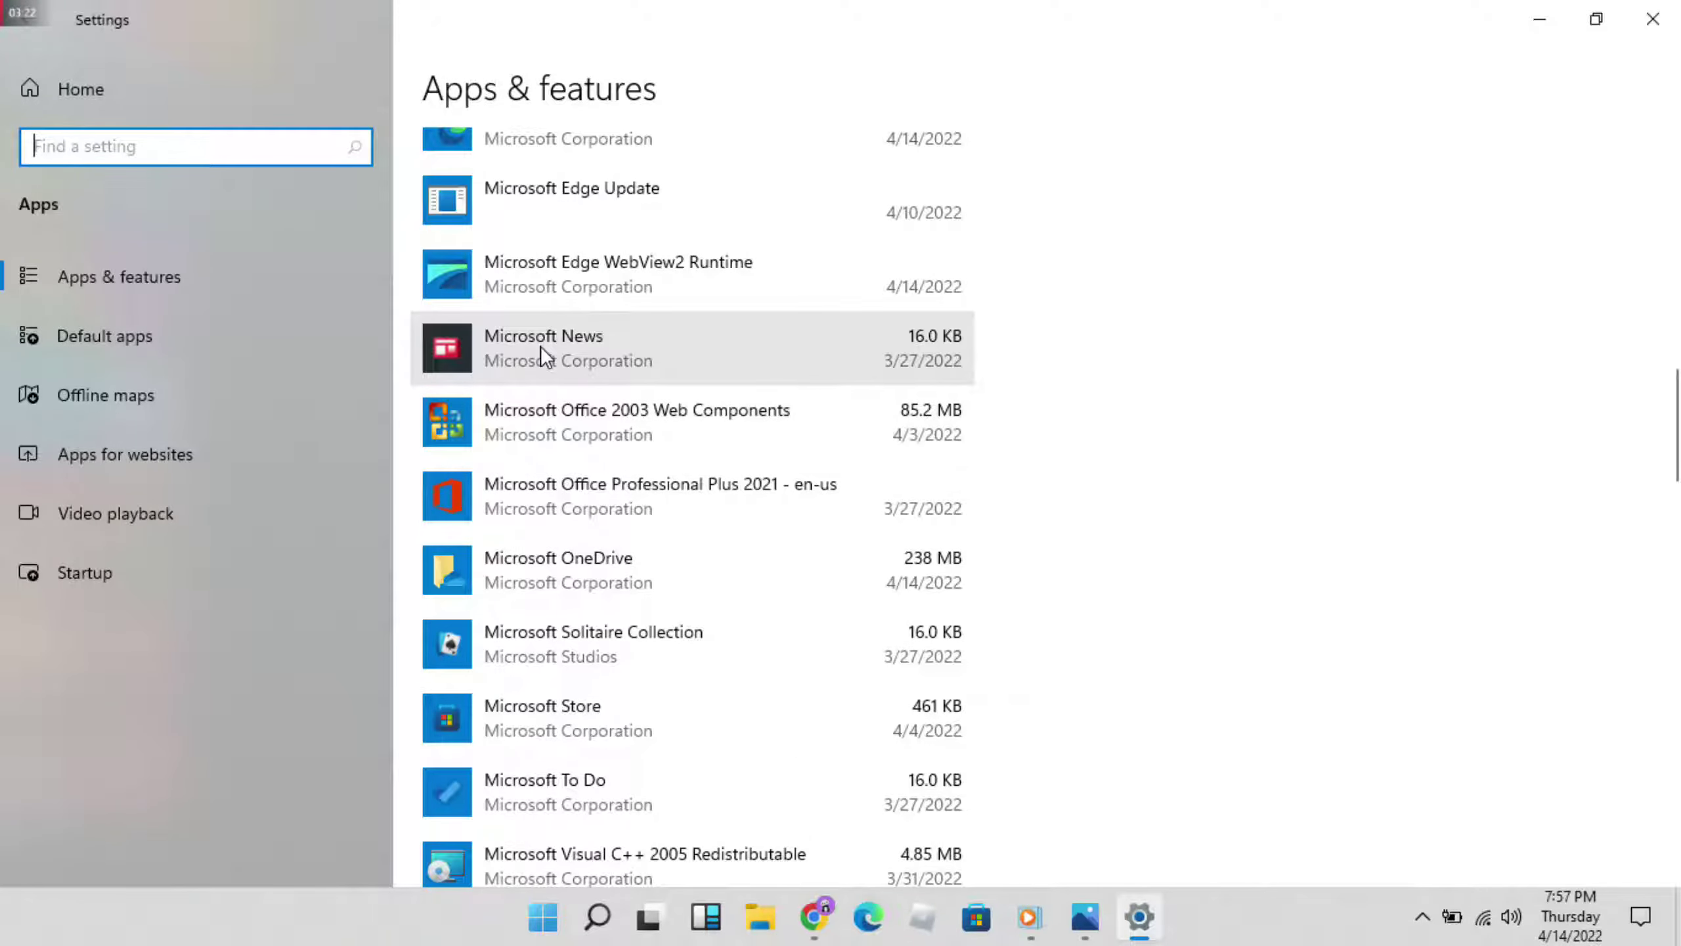
scroll(540, 346, up, 10)
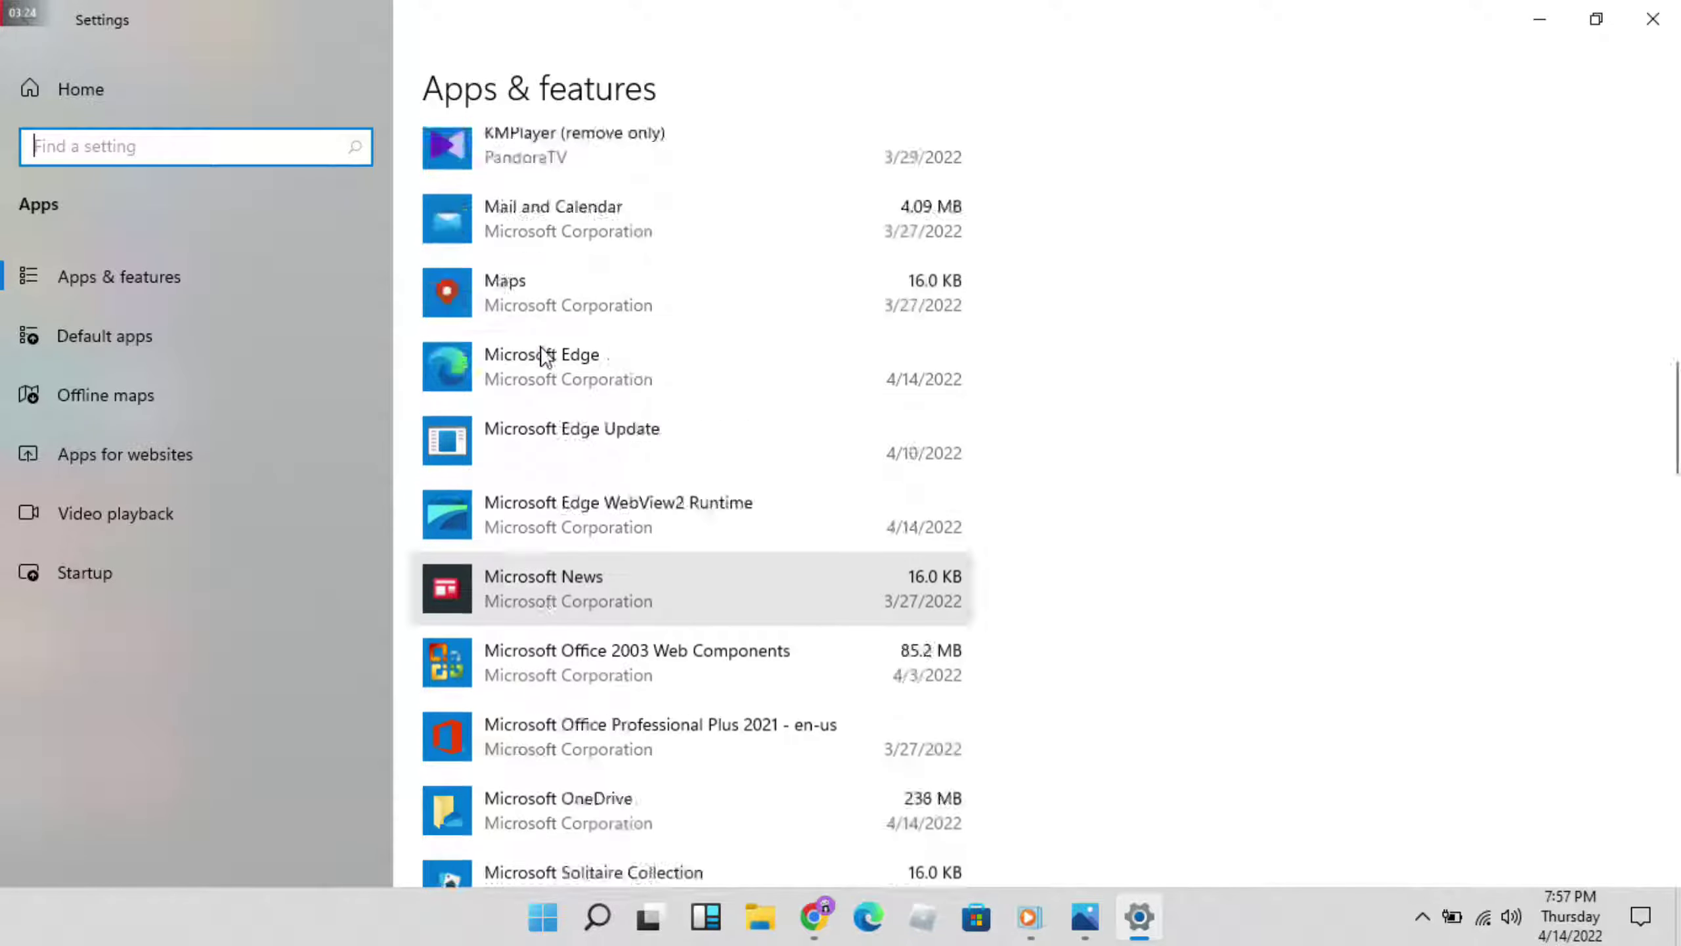
scroll(541, 347, down, 3)
scroll(542, 352, down, 8)
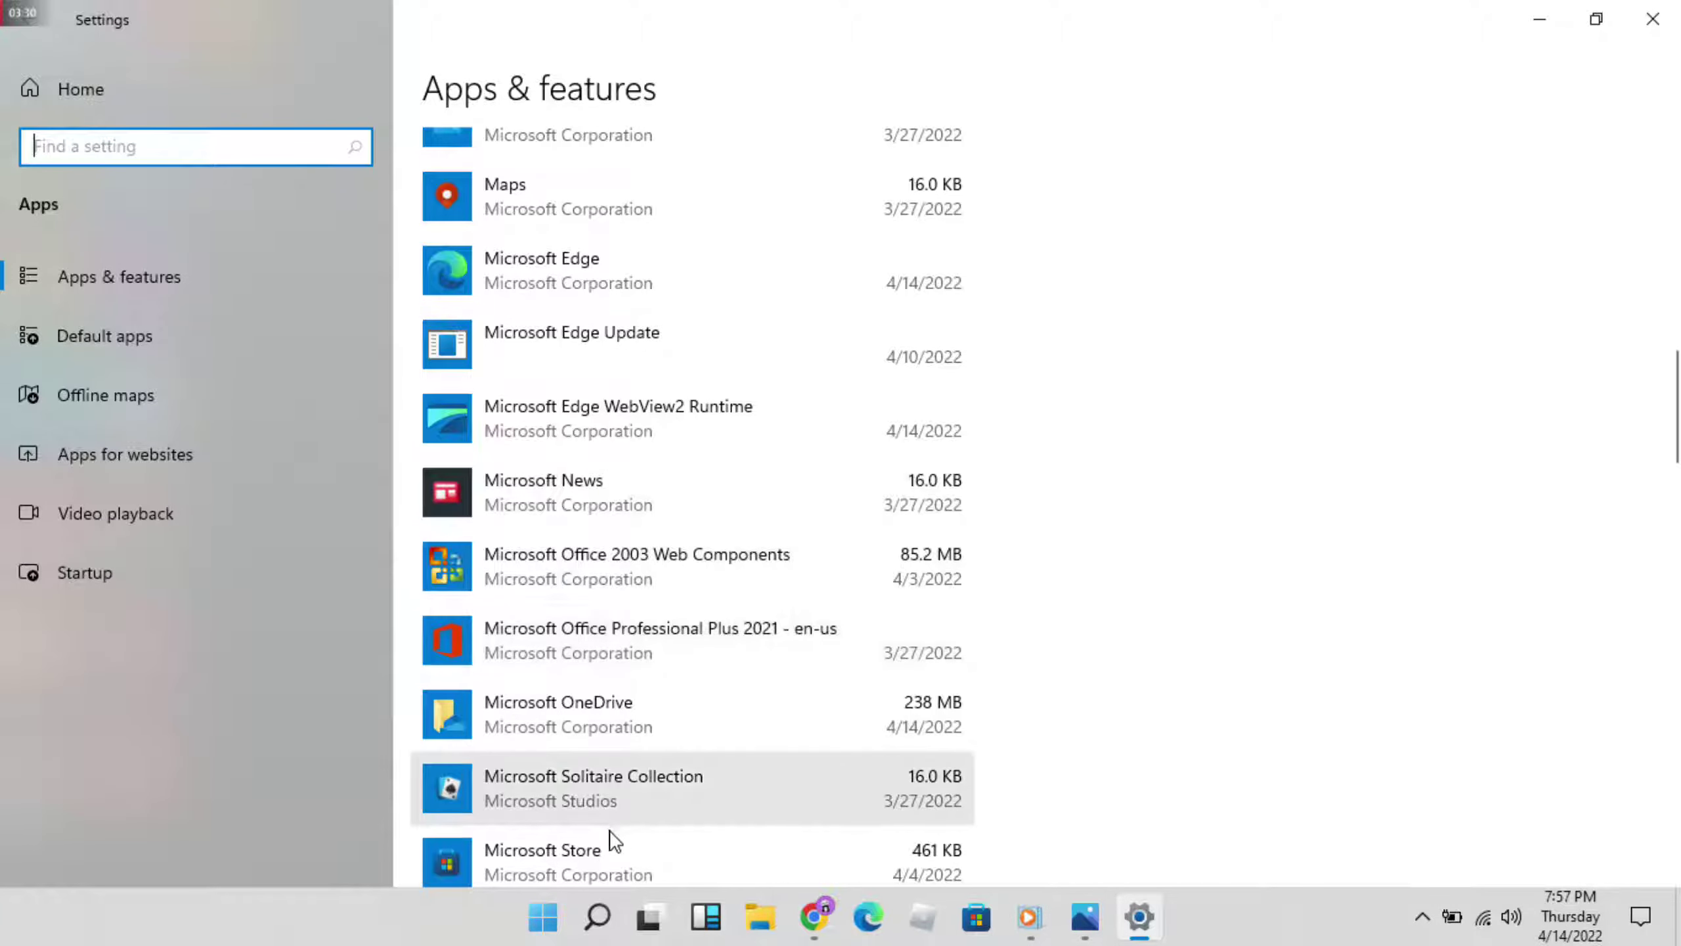
click(580, 854)
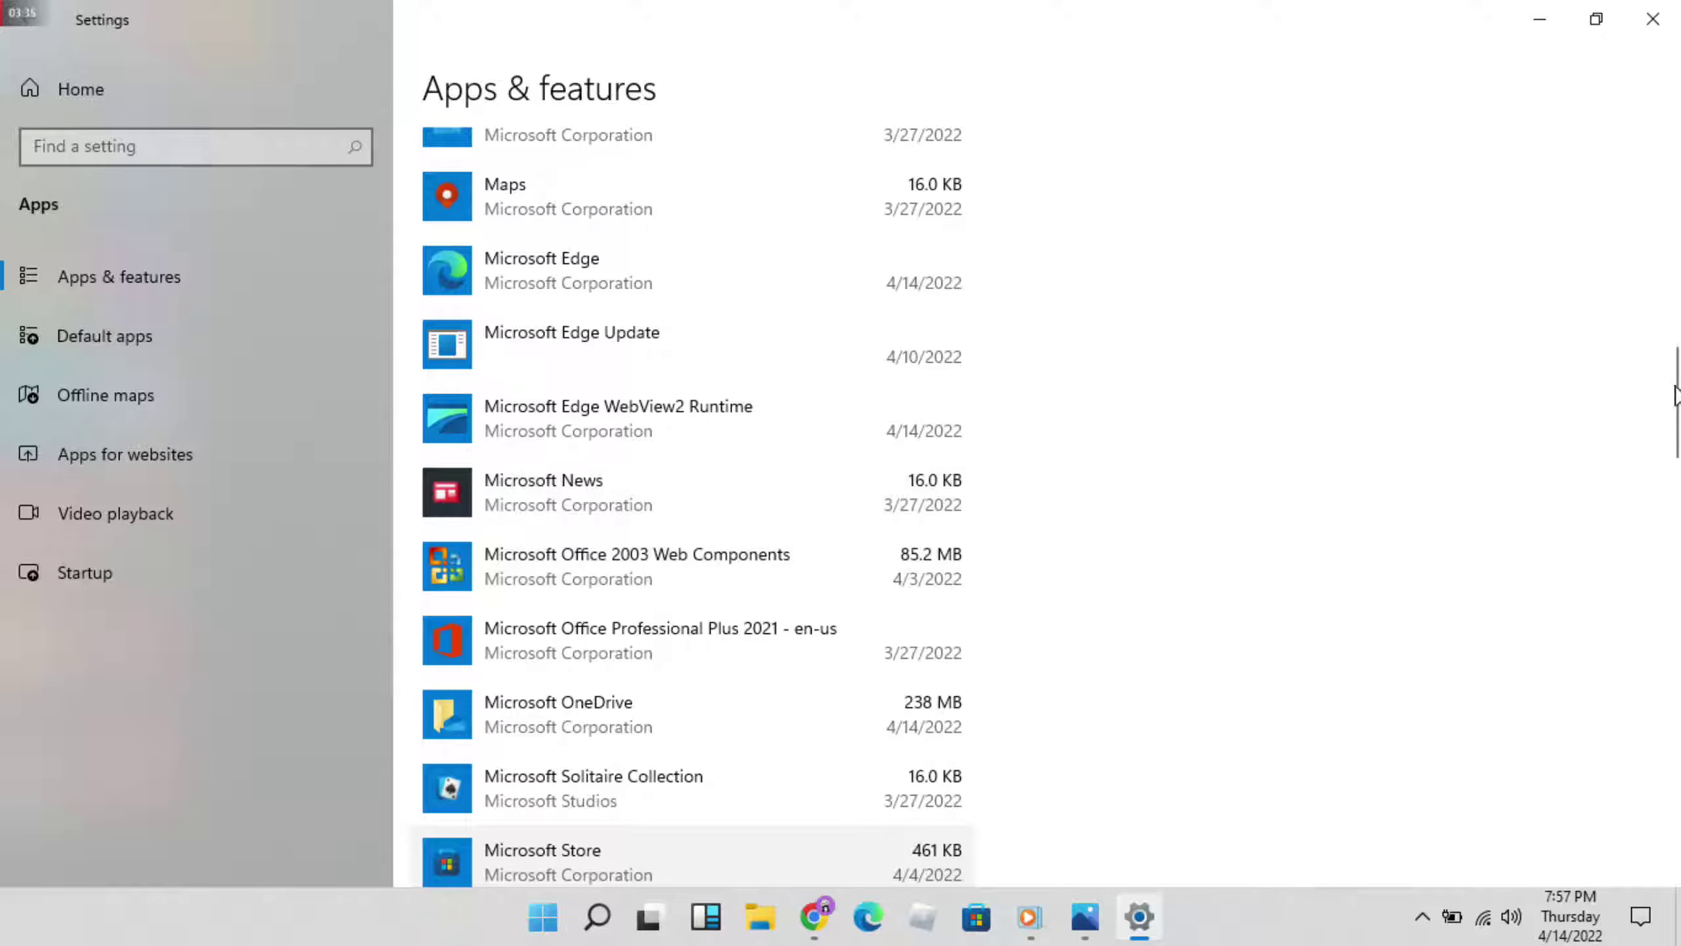
scroll(1677, 395, down, 5)
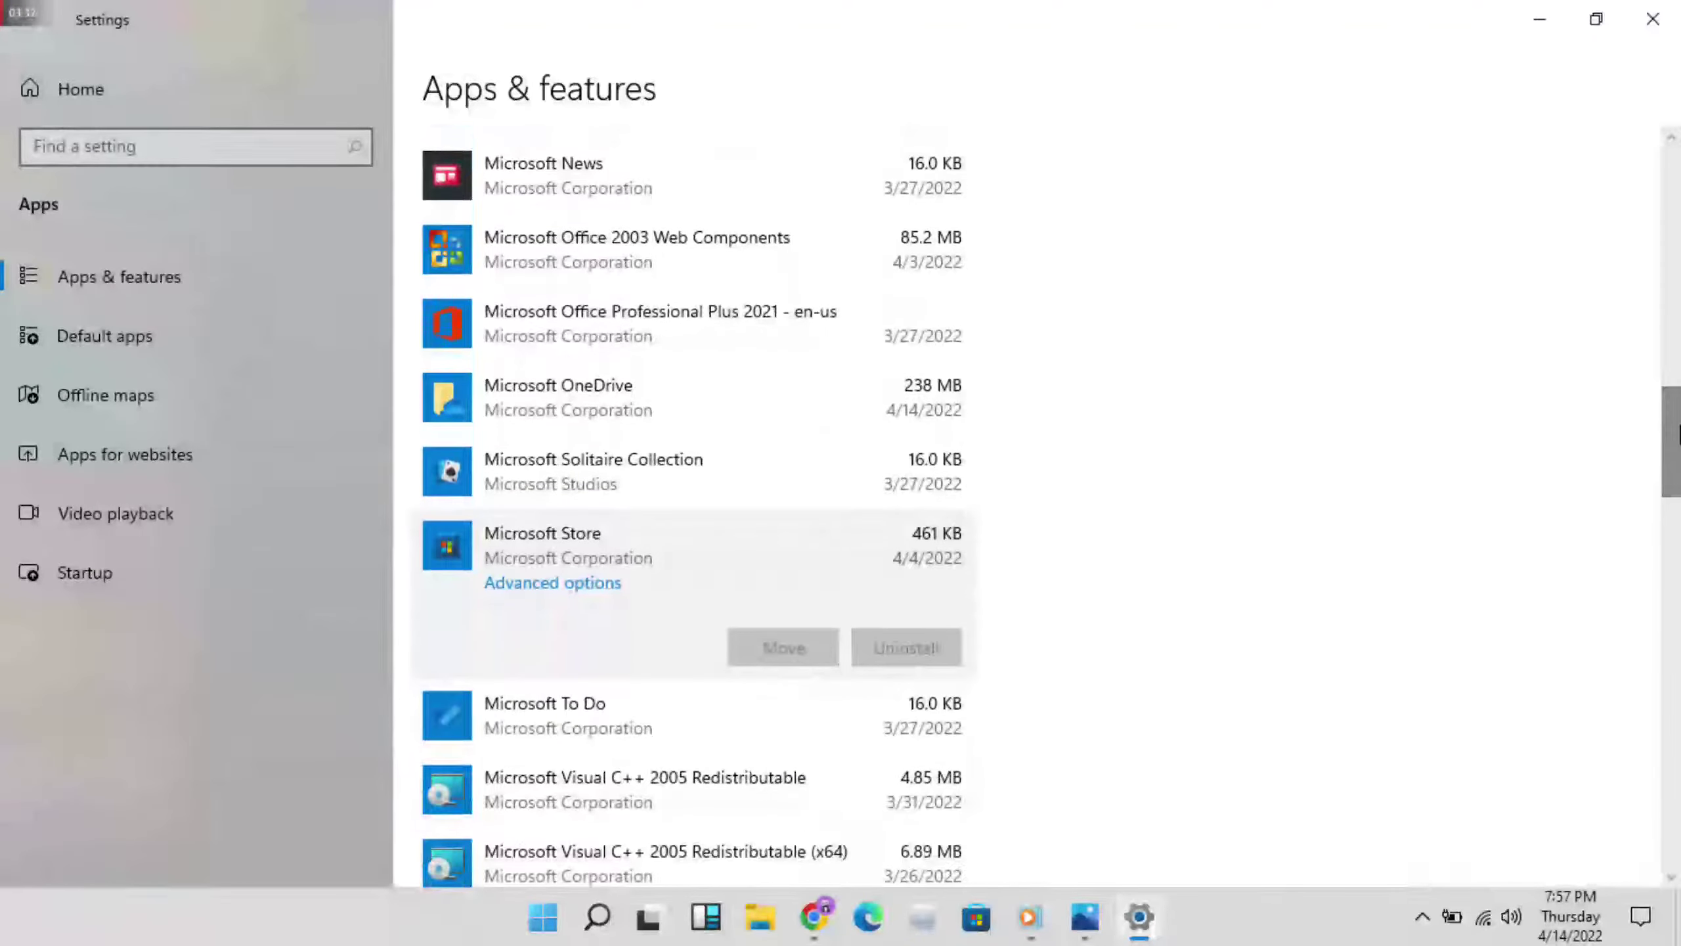
click(537, 591)
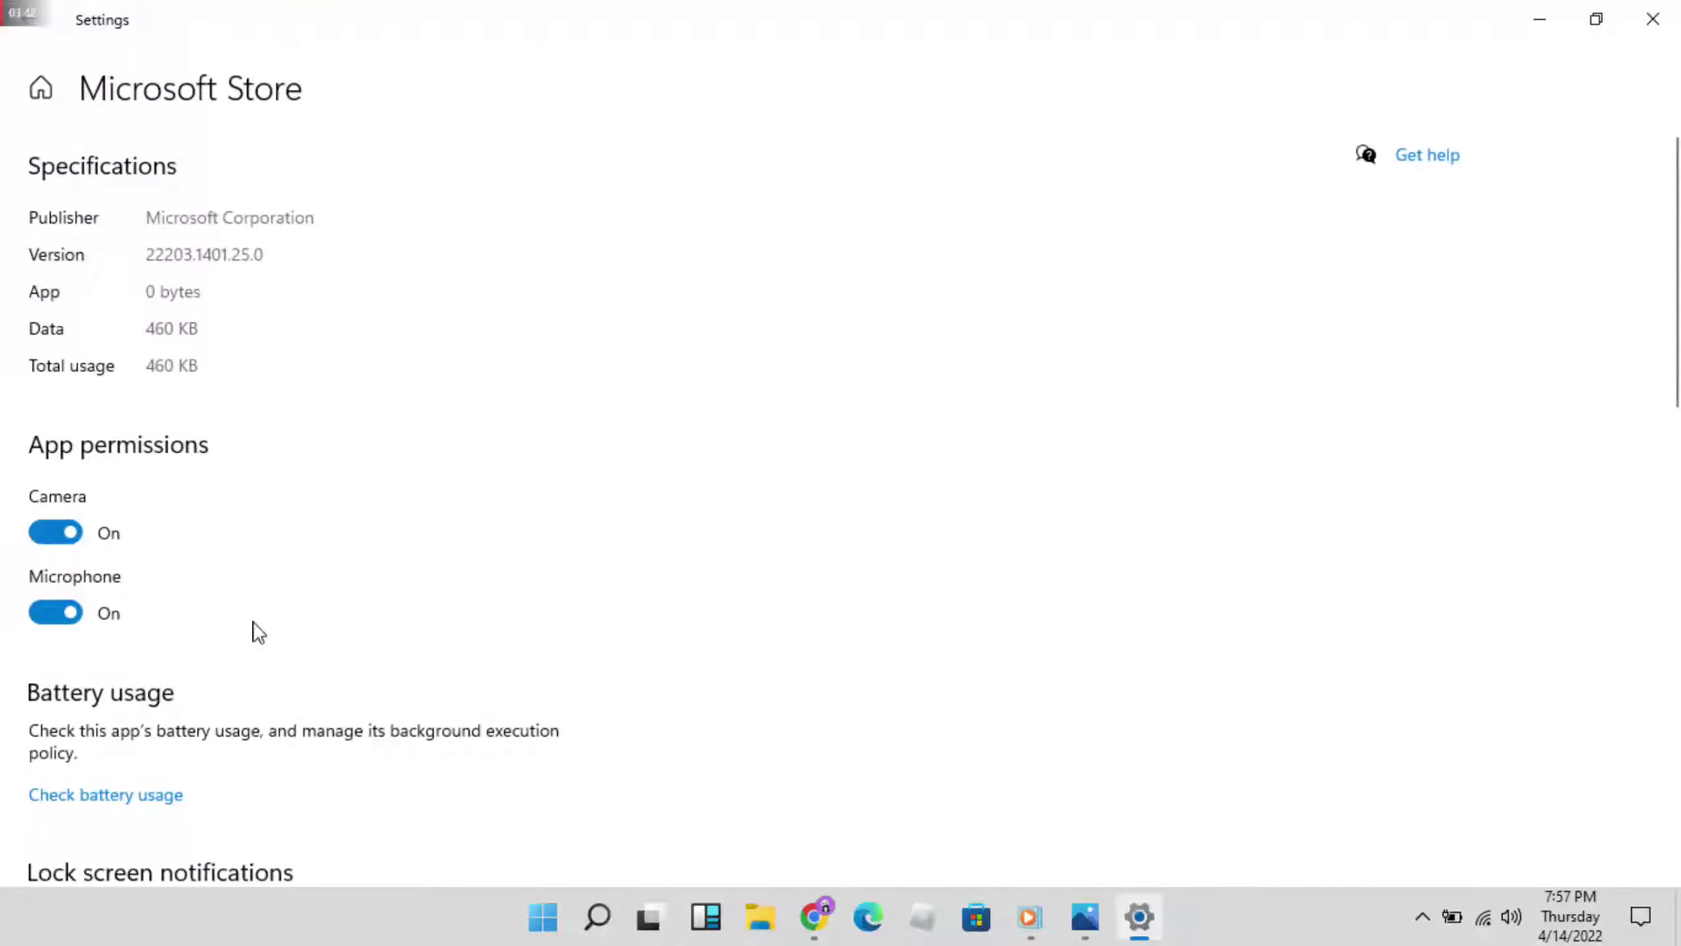
Reset the Microsoft Store app and confirm the permanent deletion of its data.
scroll(305, 665, down, 10)
scroll(305, 662, down, 3)
scroll(305, 661, up, 10)
scroll(305, 662, down, 8)
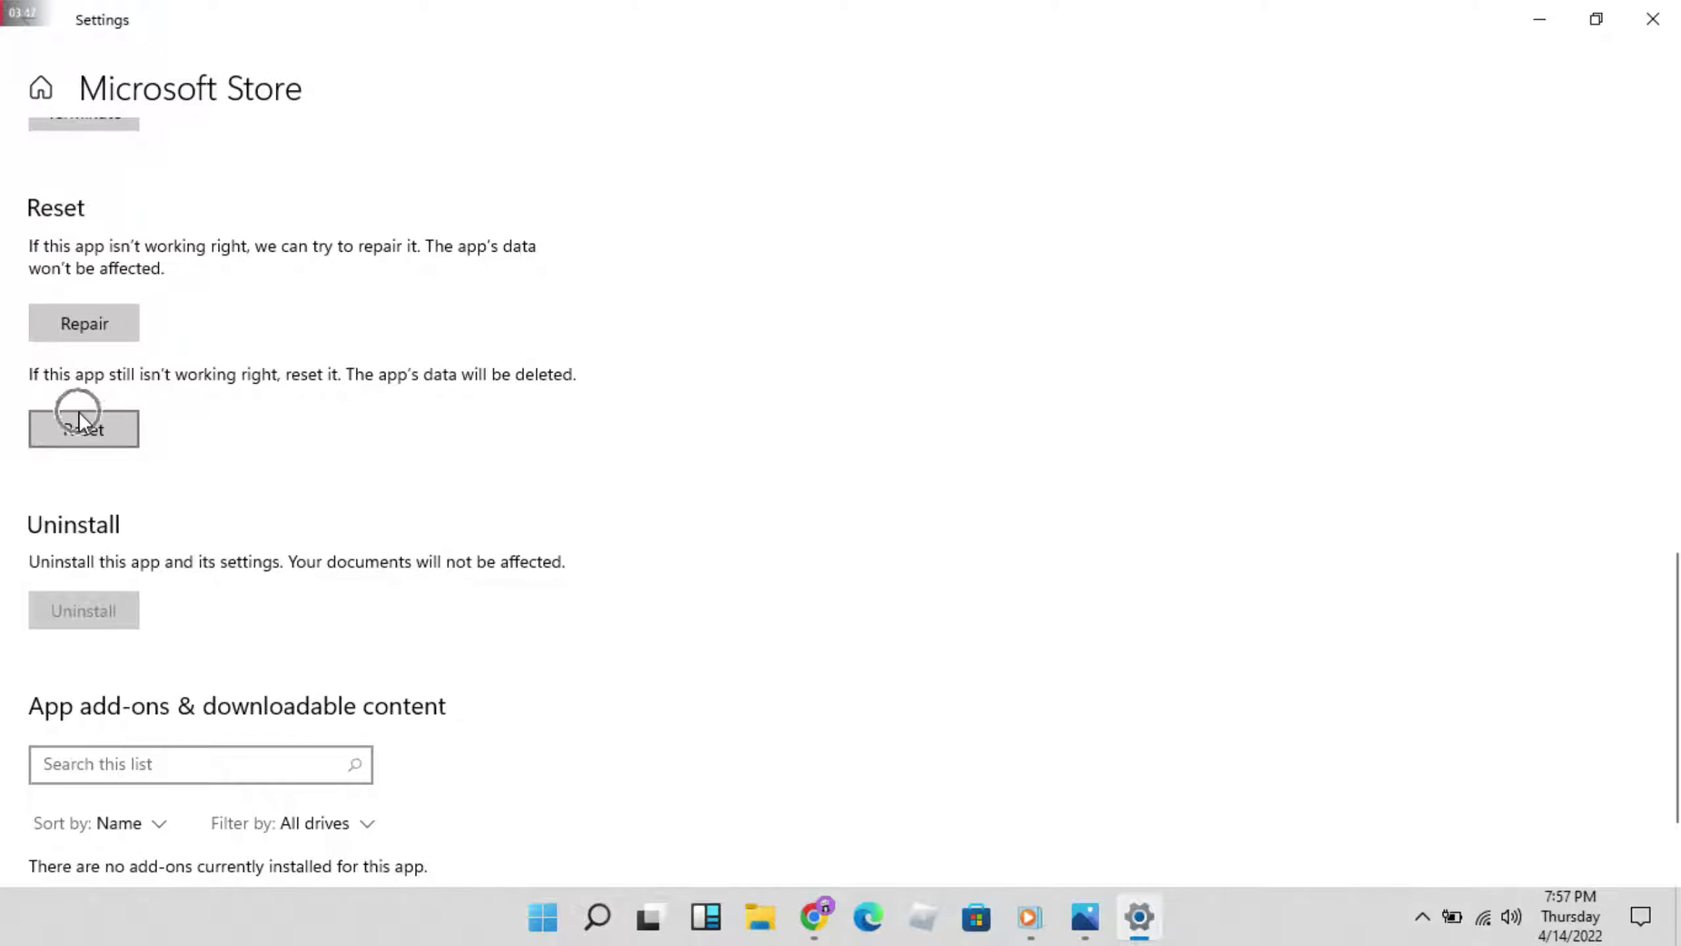
click(79, 412)
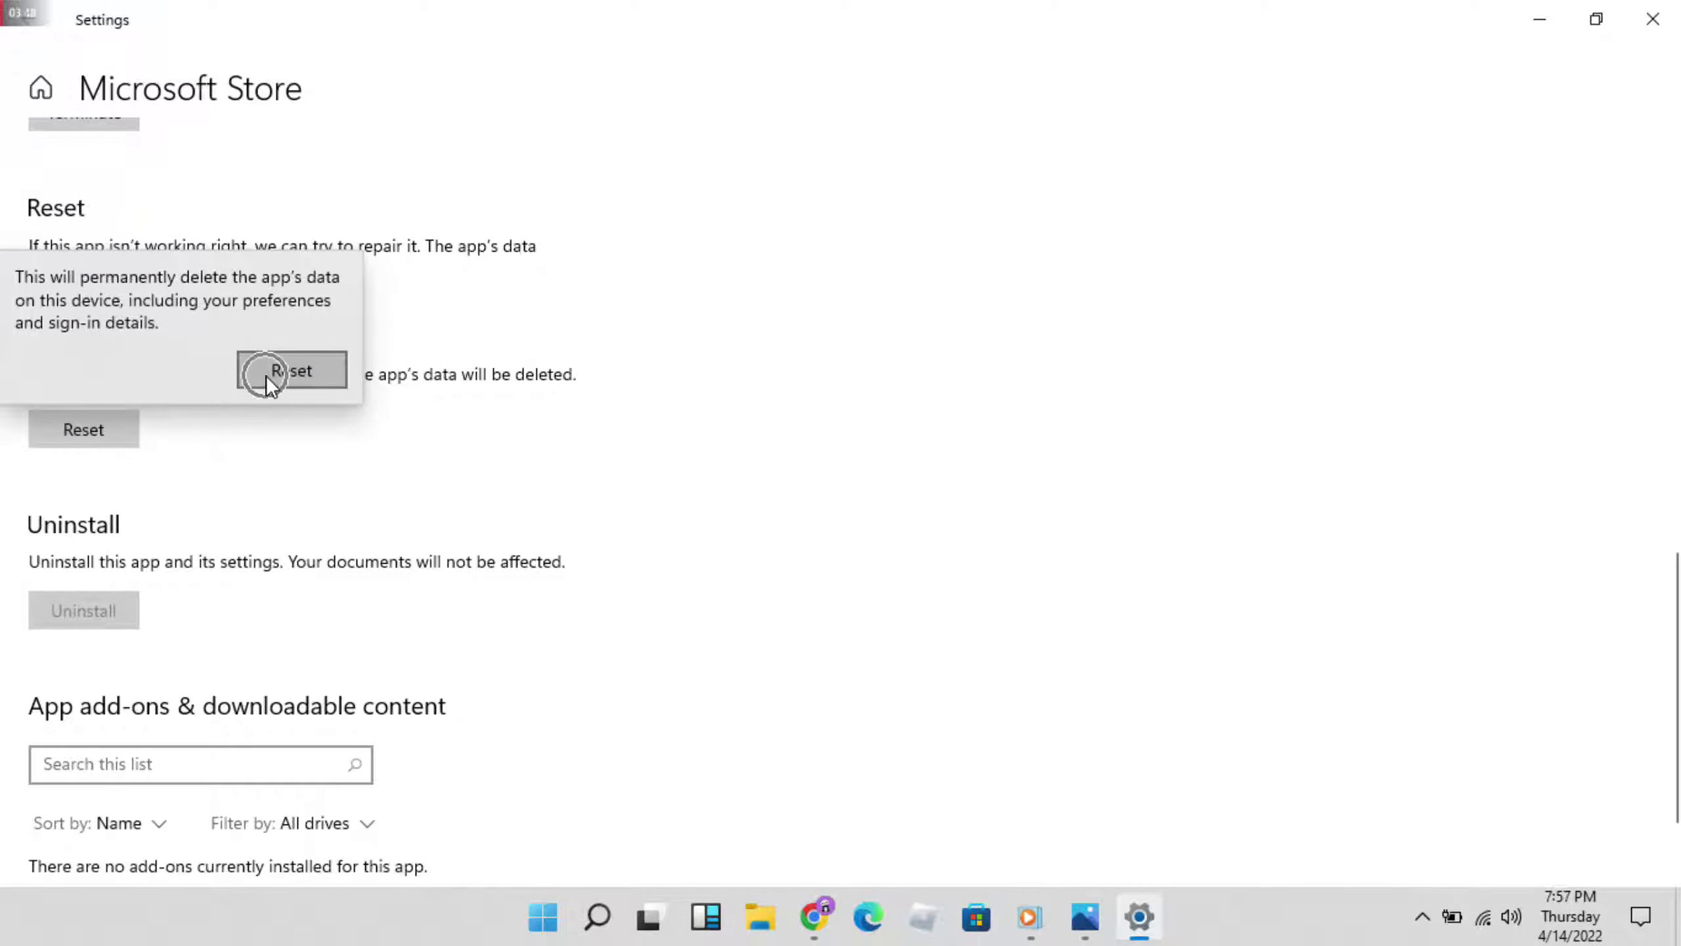
click(265, 377)
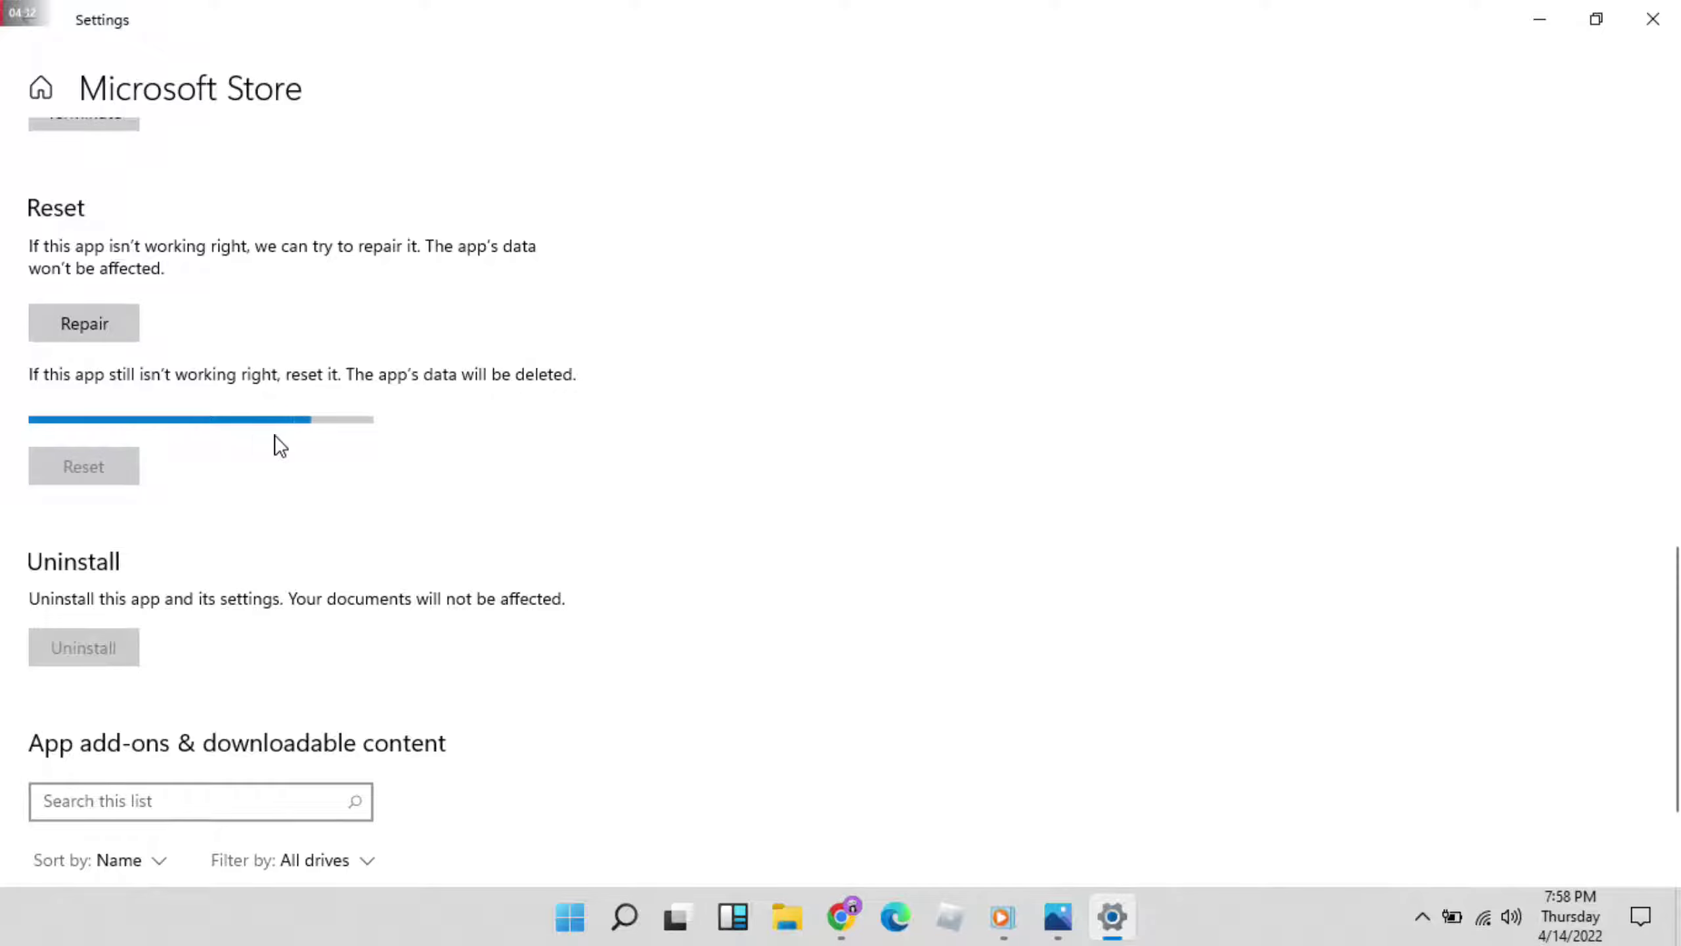
scroll(274, 444, up, 15)
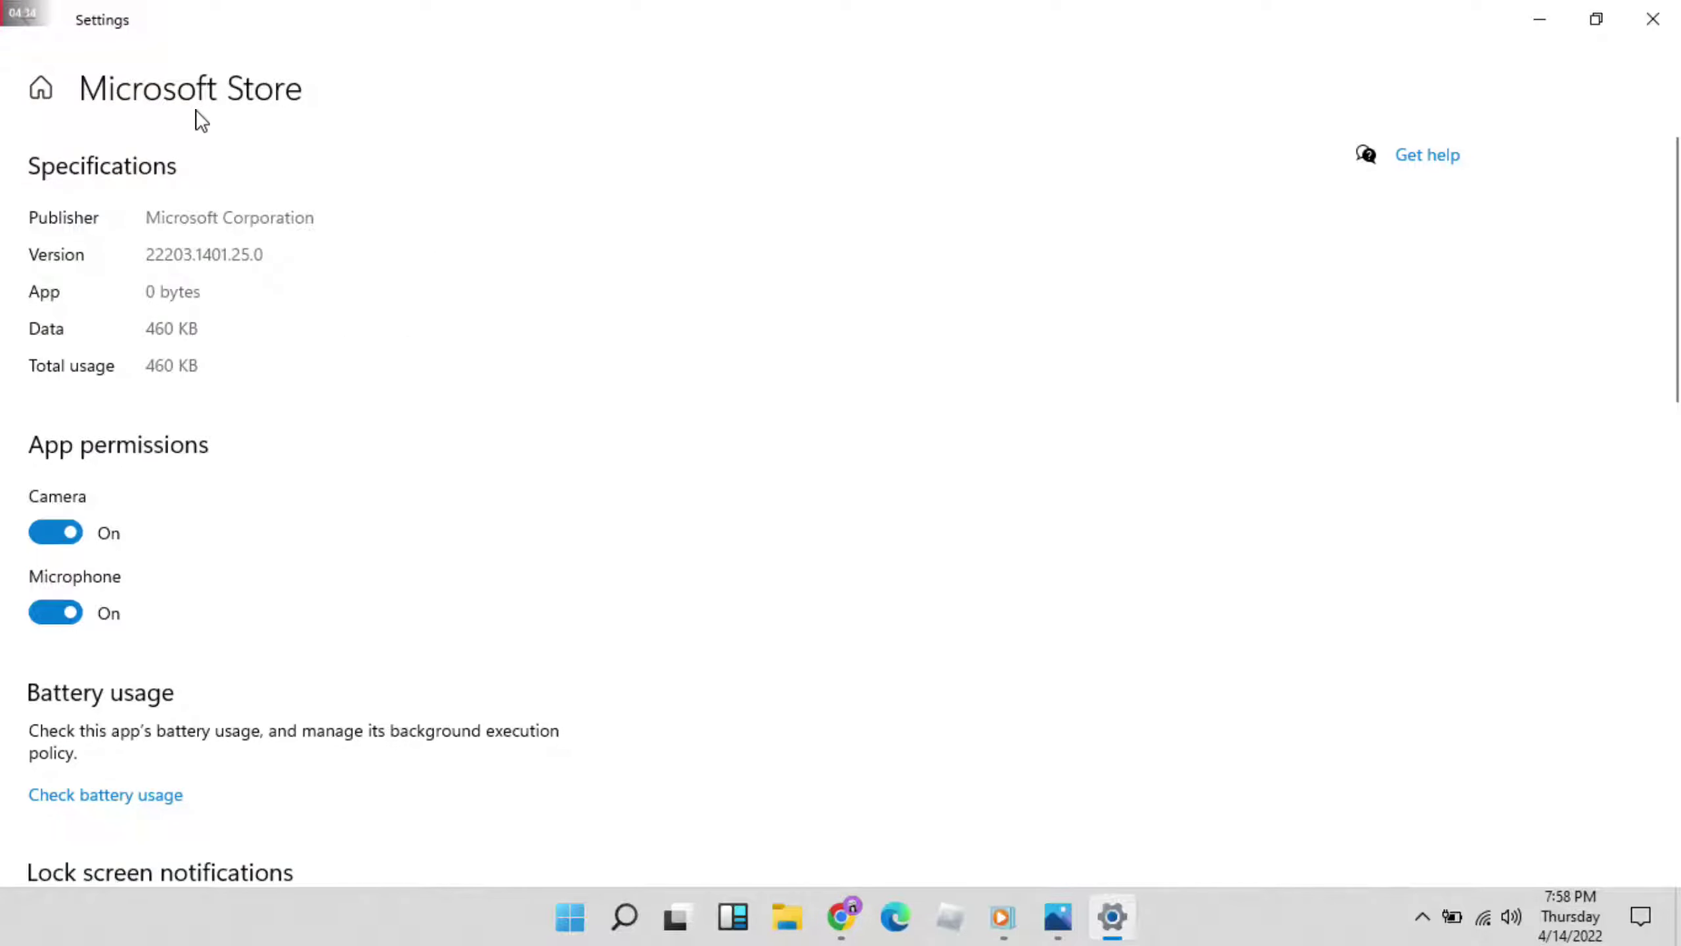
scroll(371, 383, down, 15)
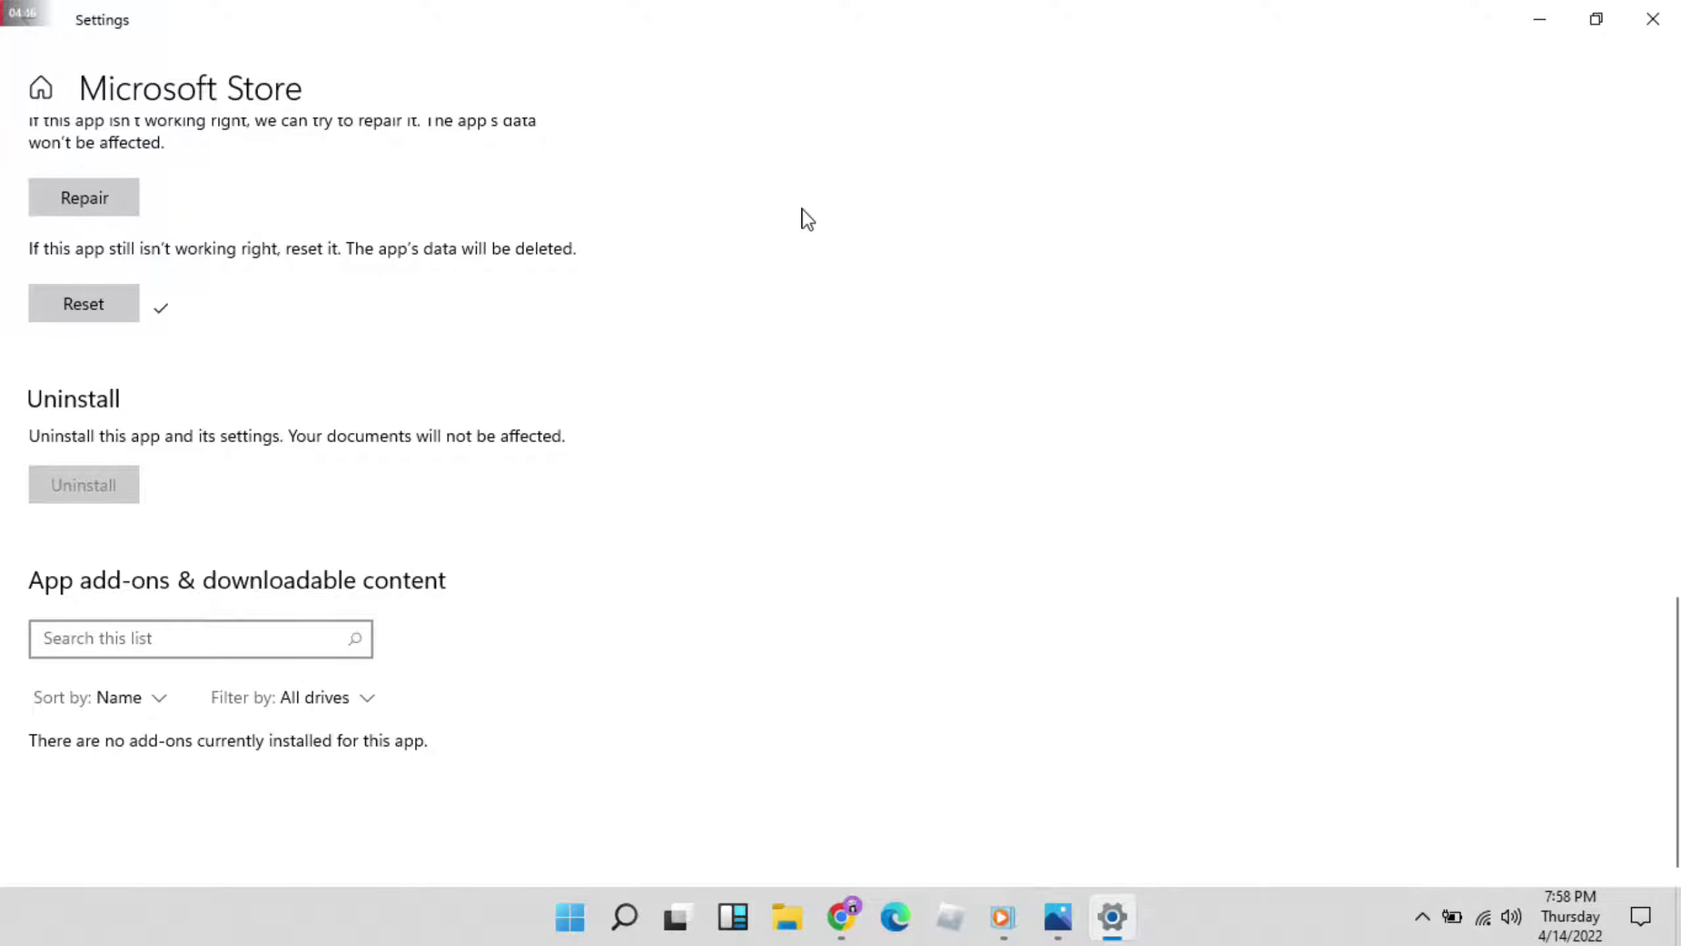
Close the Settings window and launch Microsoft Store from the M section of the all-apps list in a maximized window.
click(1653, 18)
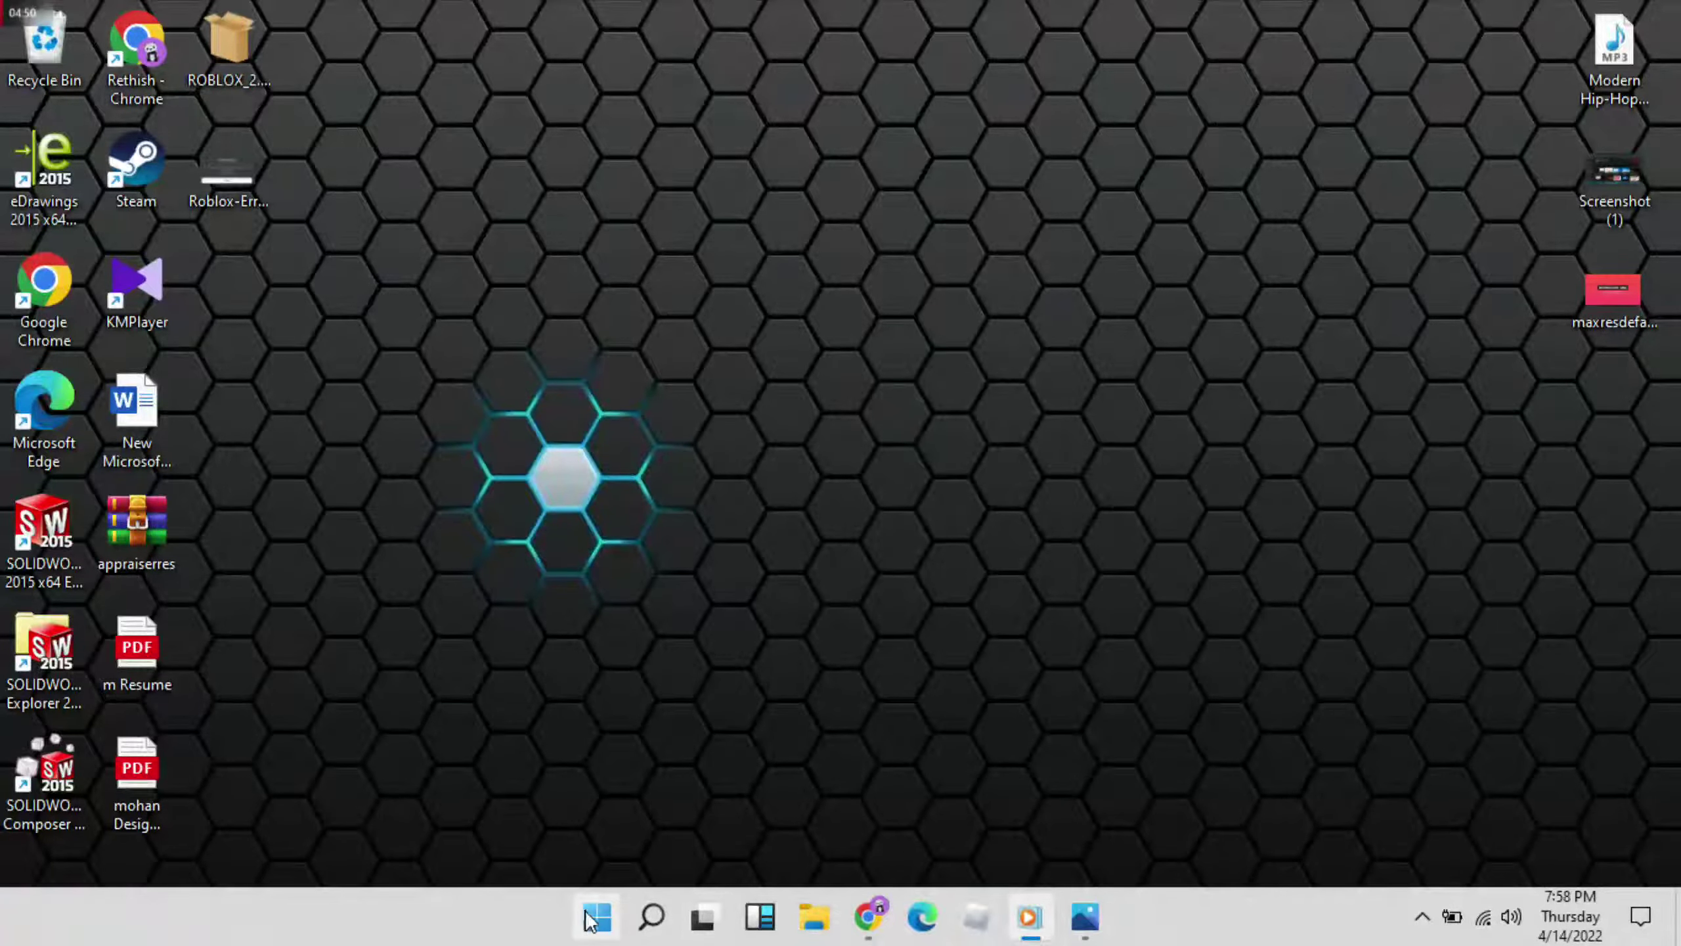
click(597, 918)
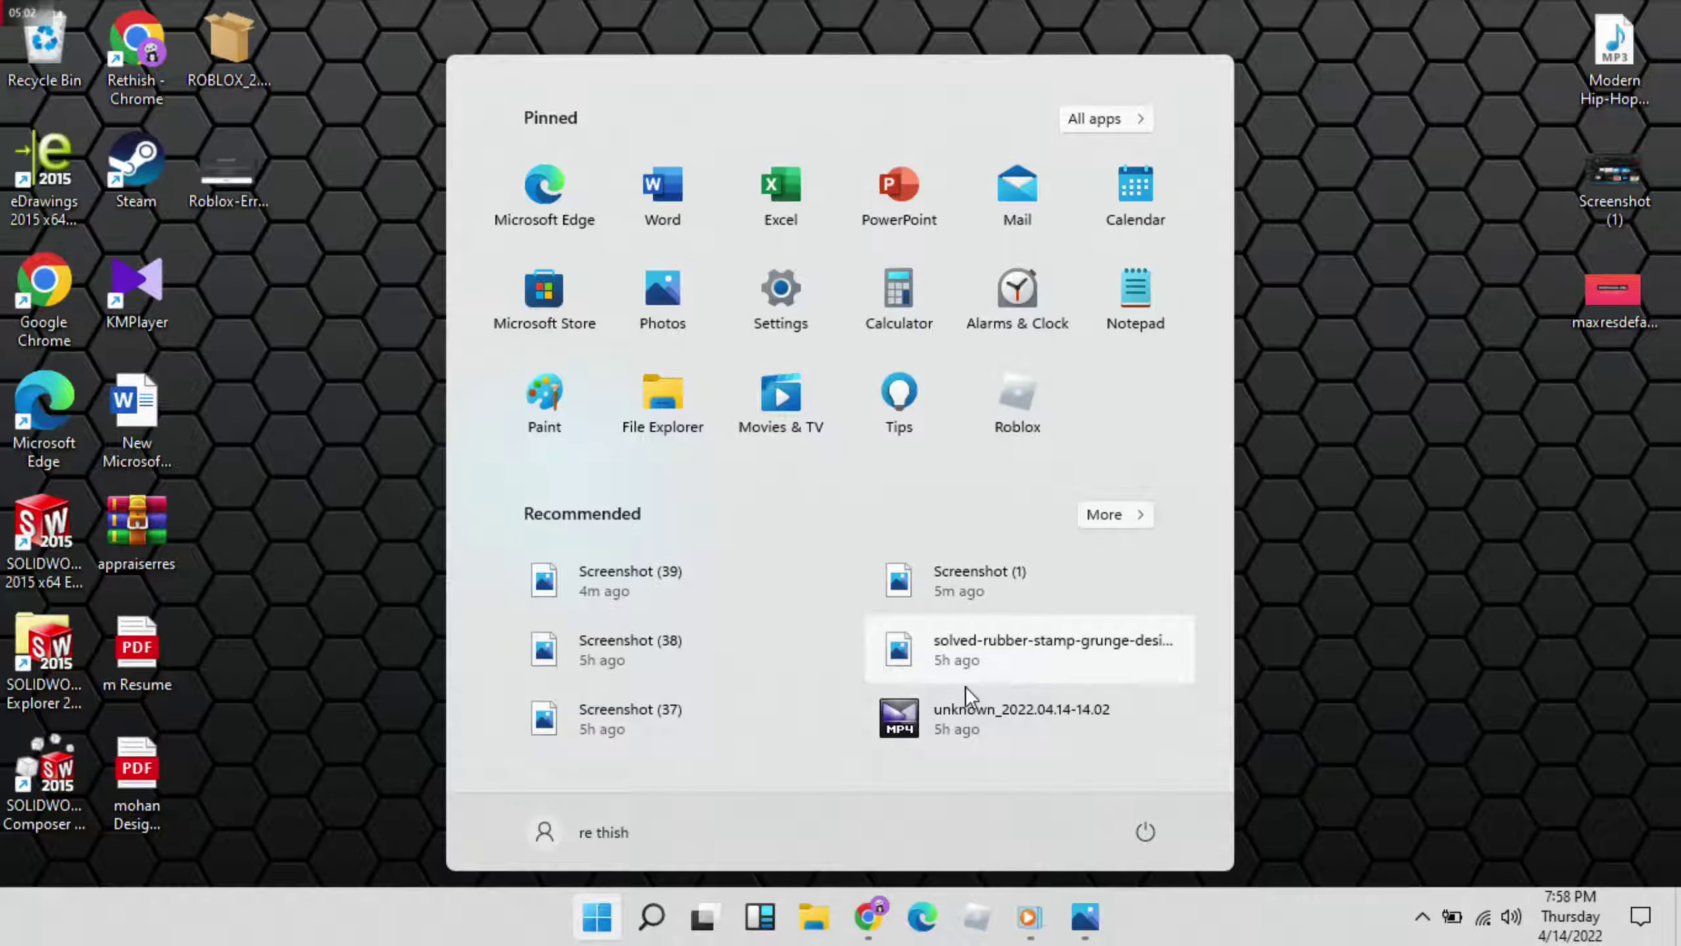
click(1106, 119)
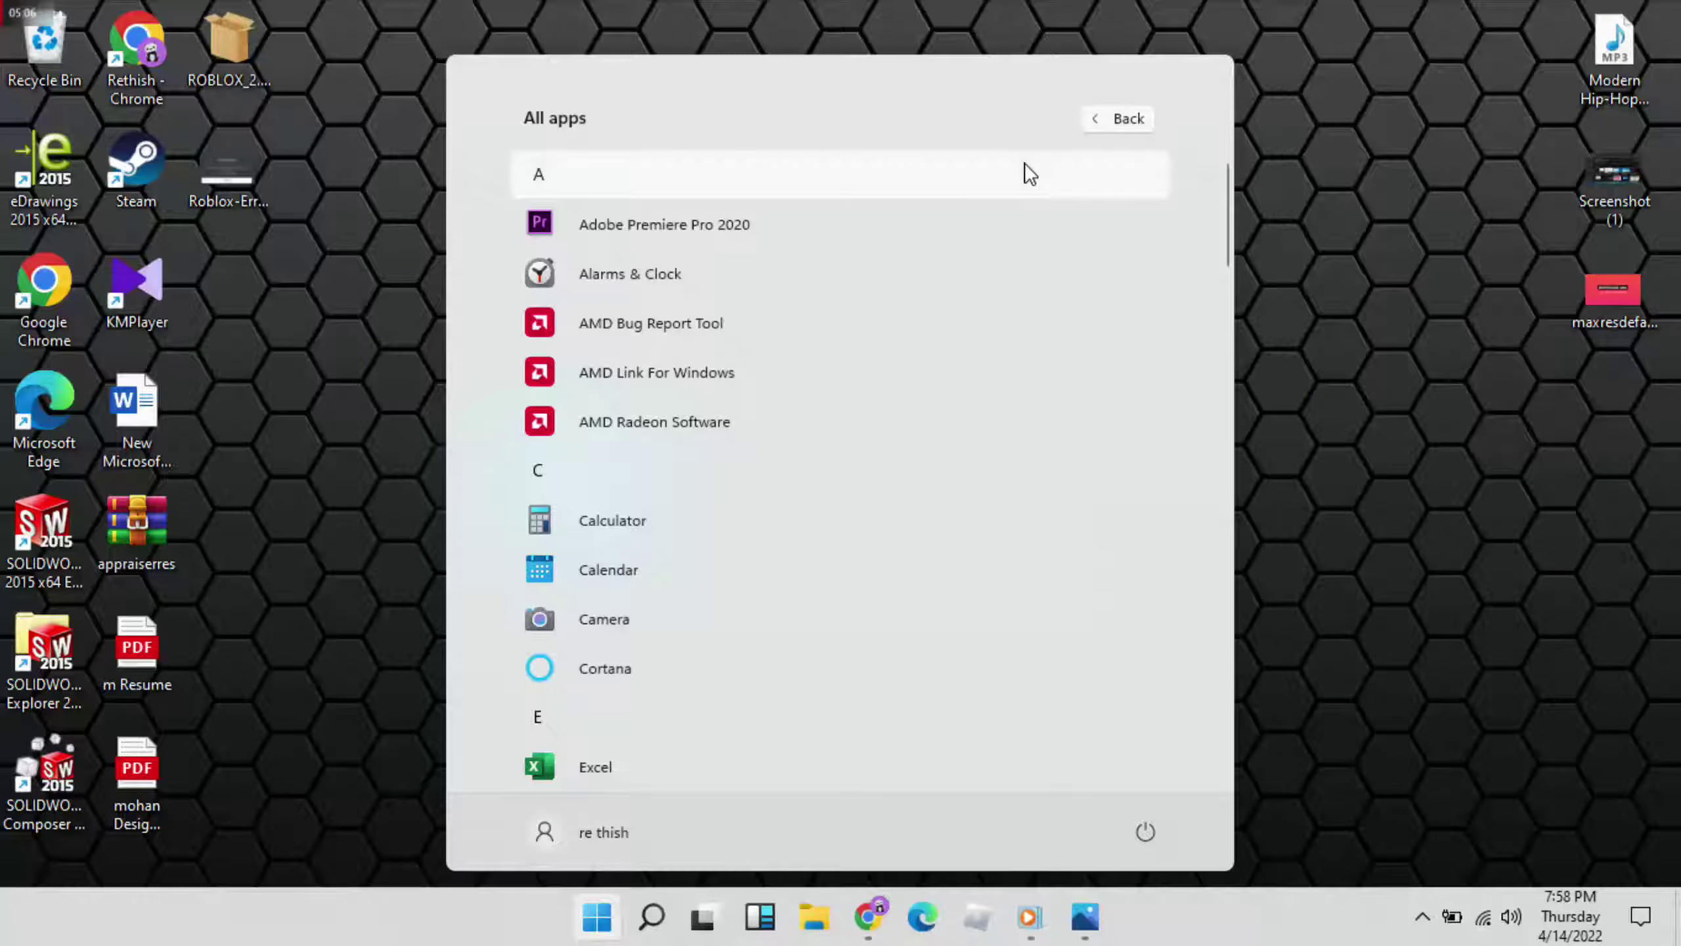
click(1026, 174)
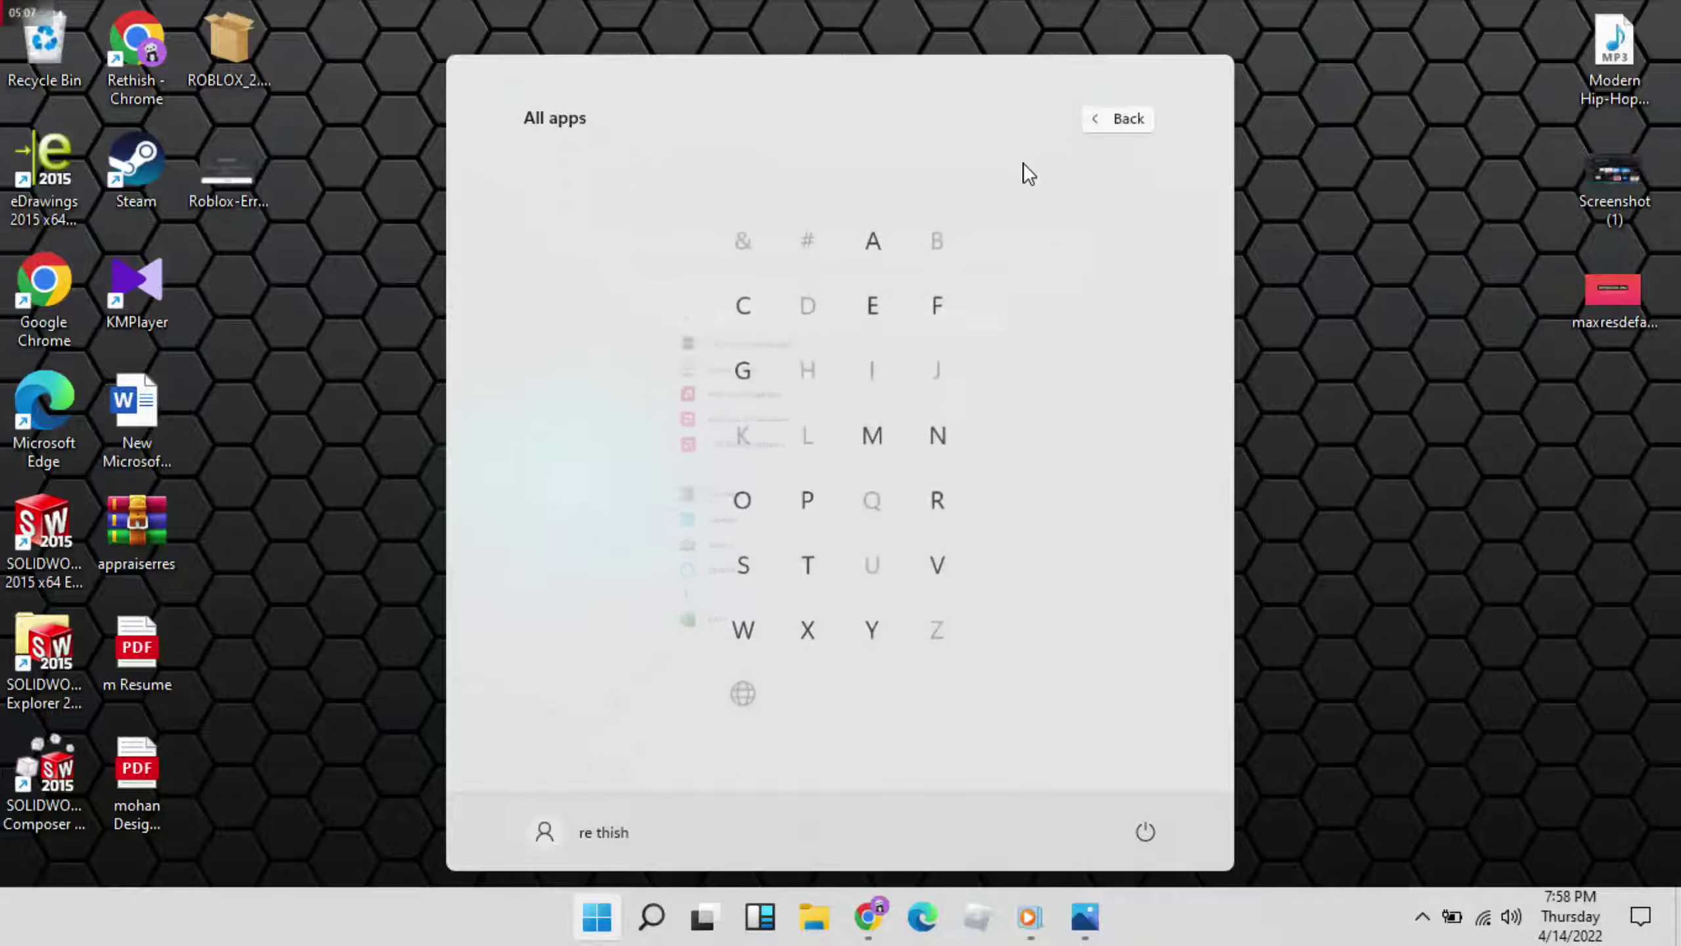
click(887, 434)
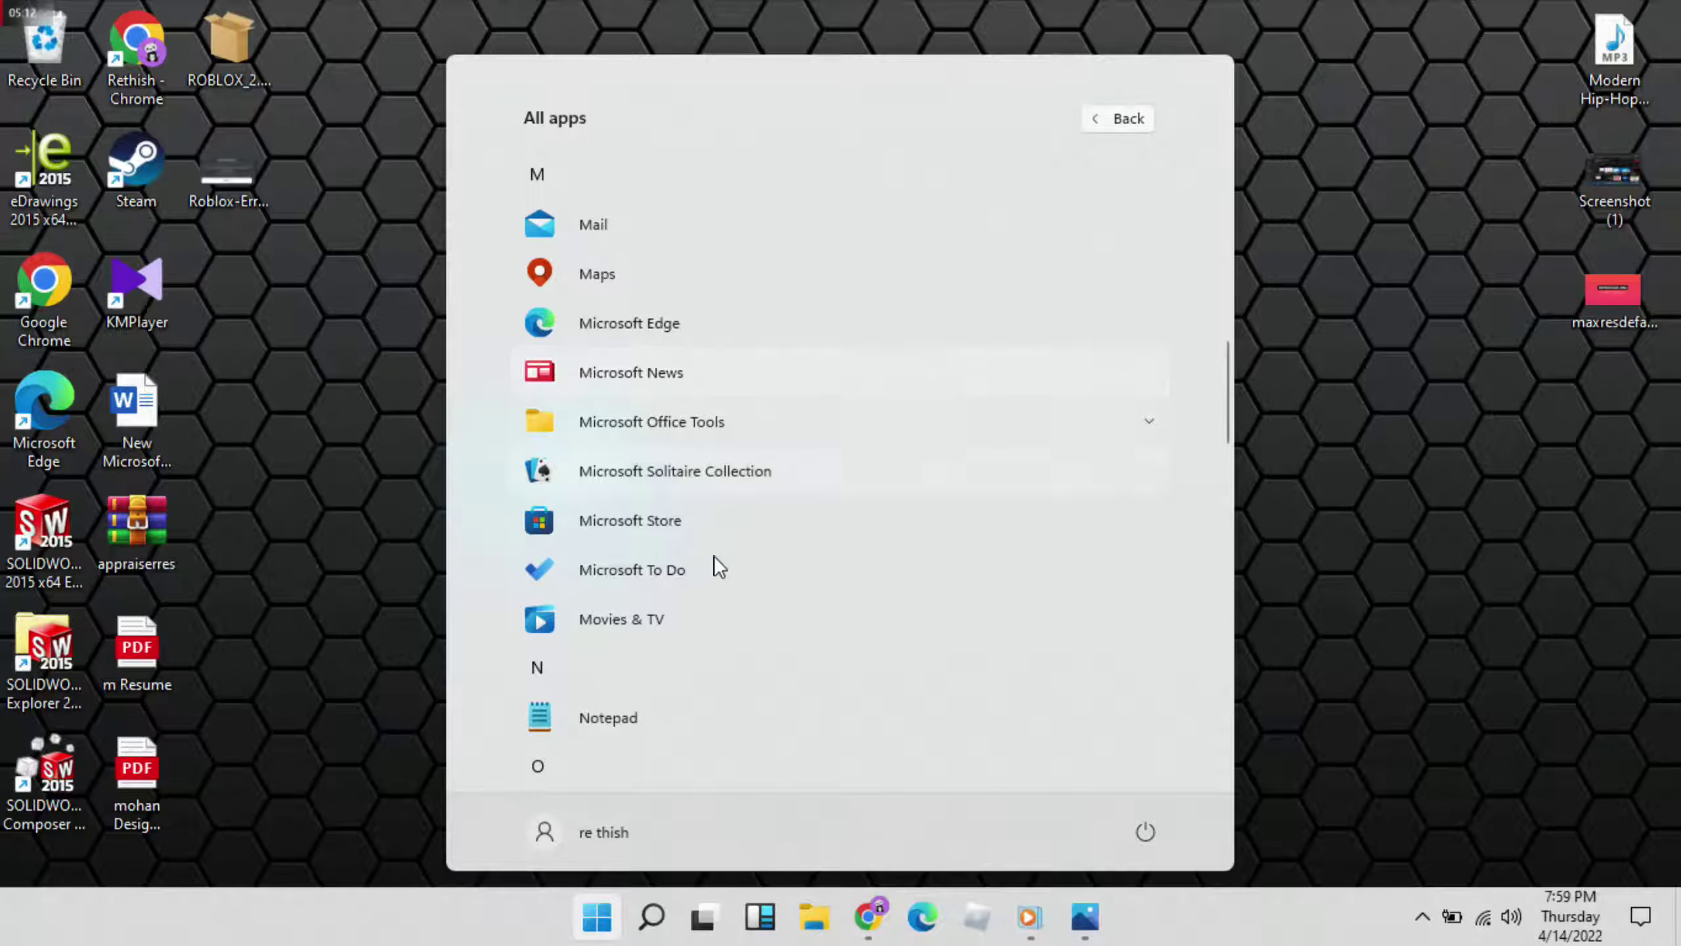
click(652, 521)
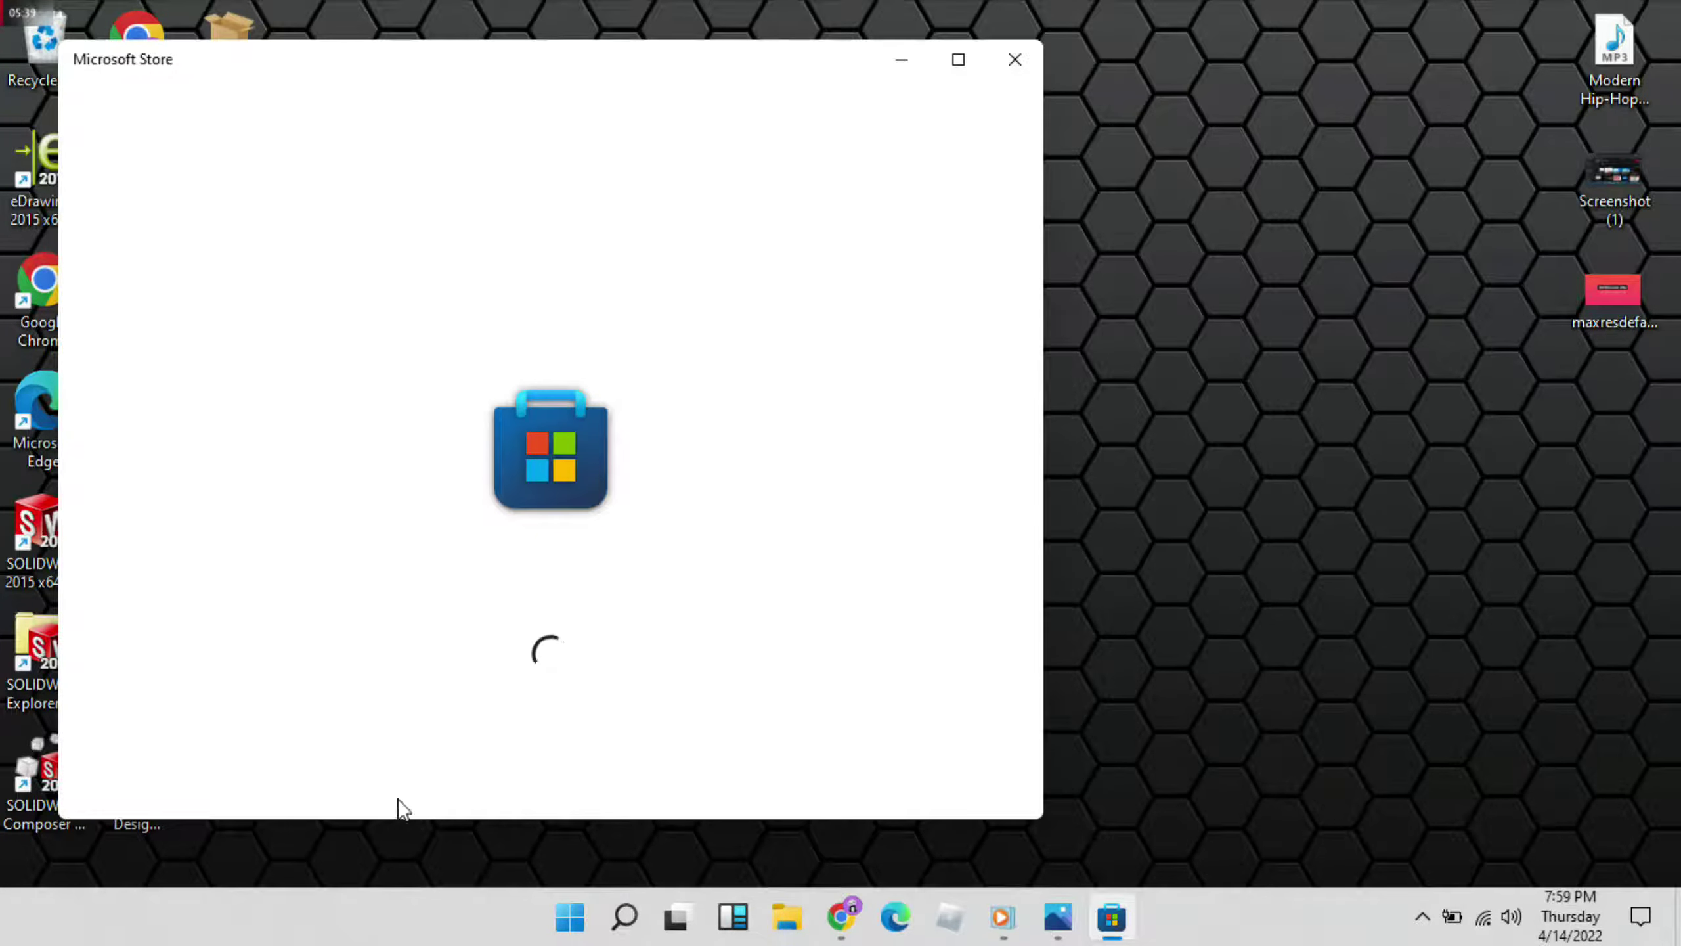
click(959, 66)
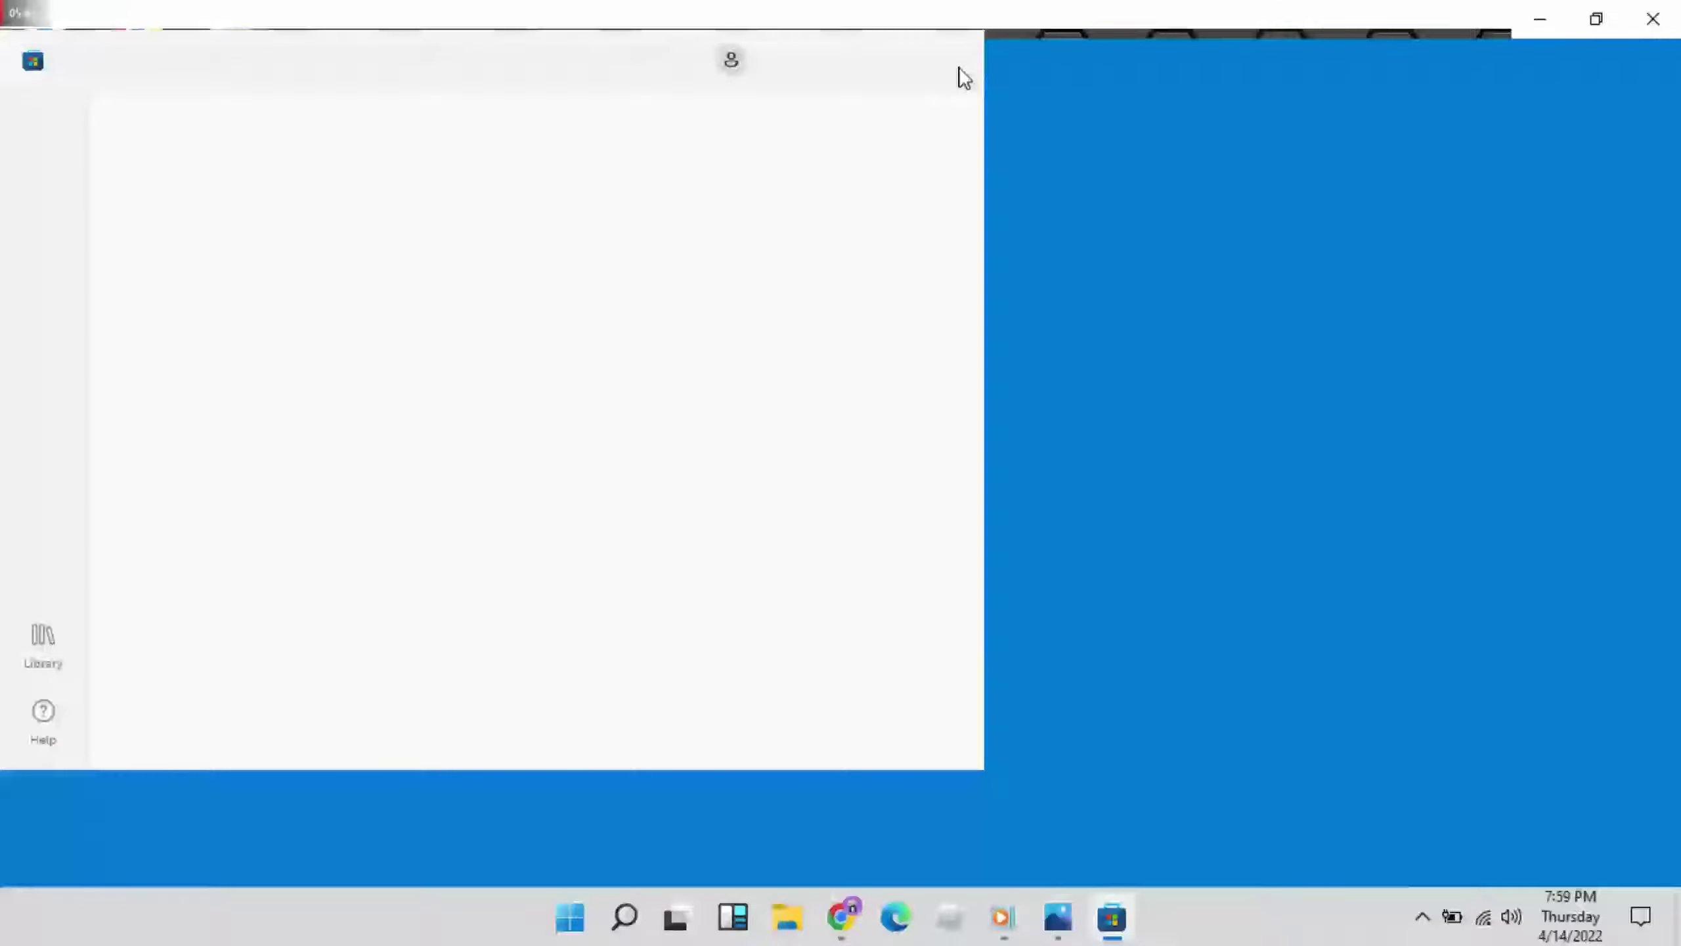